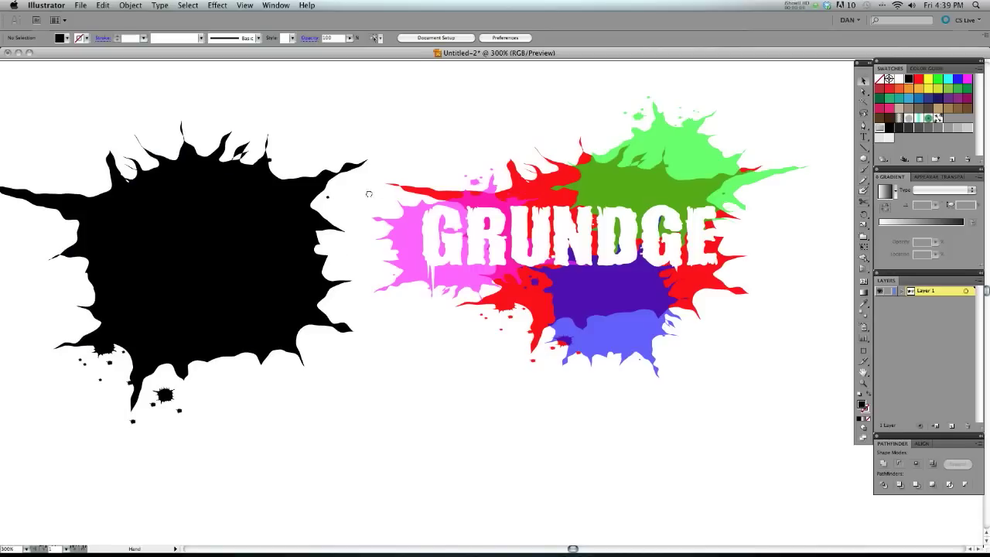
Step: Draw a black ellipse about 1.45 in wide and 1.13 in high below the splatter artwork
{"action": "left_click_drag", "start_coordinate": [368, 192], "coordinate": [398, 194]}
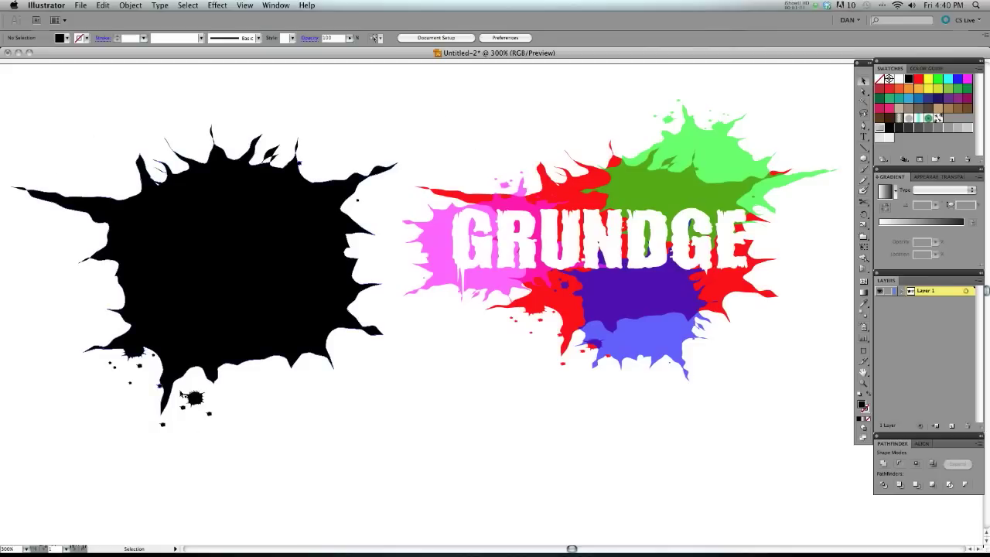
{"action": "left_click_drag", "start_coordinate": [380, 342], "coordinate": [399, 307]}
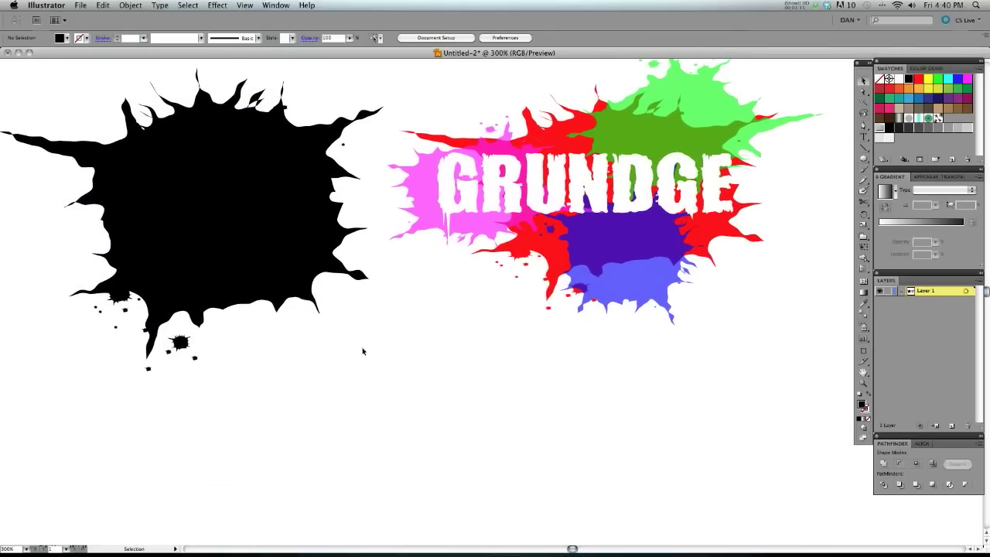
{"action": "key", "text": "l"}
{"action": "scroll", "coordinate": [389, 400], "scroll_direction": "right", "scroll_amount": 2}
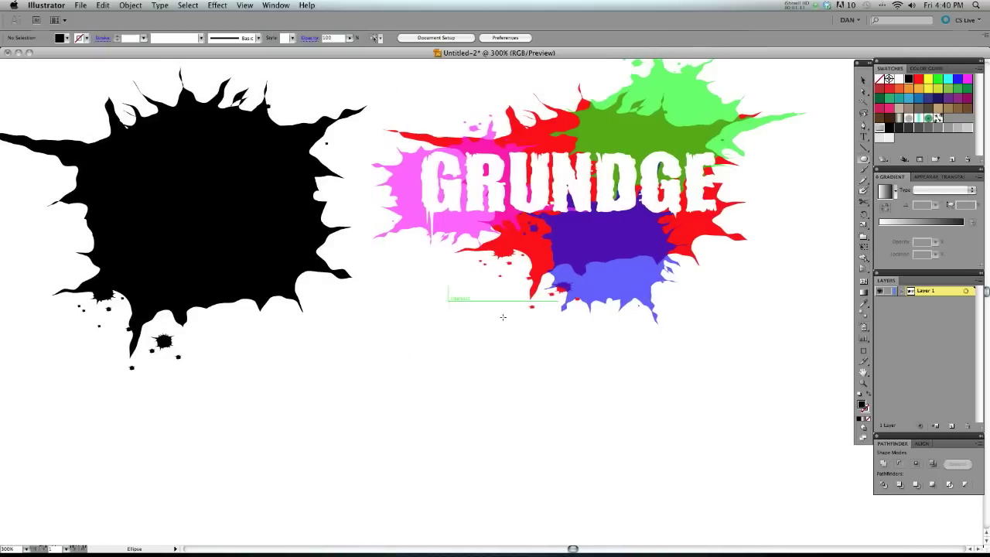
{"action": "left_click_drag", "start_coordinate": [324, 351], "coordinate": [487, 477]}
{"action": "left_click_drag", "start_coordinate": [414, 373], "coordinate": [425, 363]}
{"action": "key", "text": "v"}
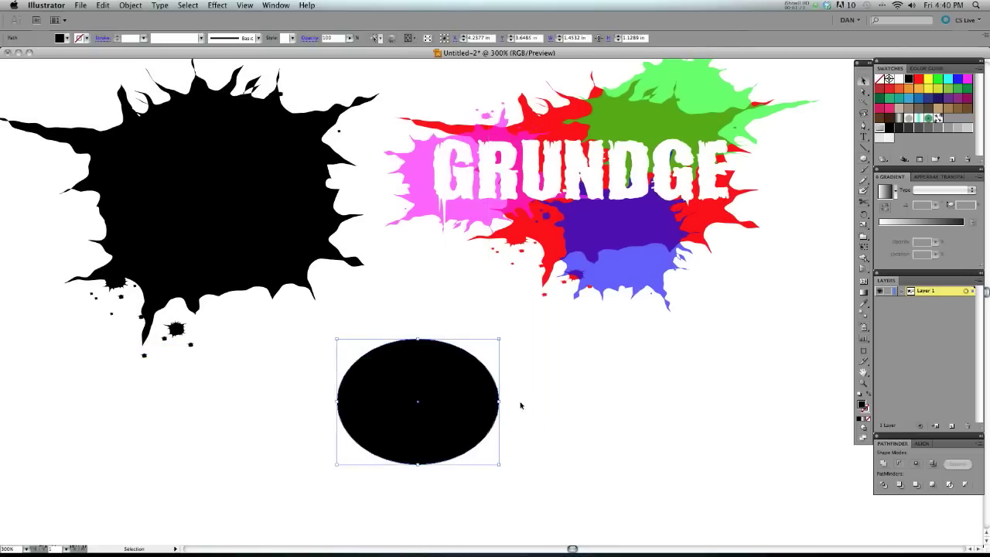
Step: Shift the ellipse slightly lower, leave it deselected, and activate the Crystallize tool
{"action": "left_click", "coordinate": [630, 441]}
{"action": "left_click", "coordinate": [461, 389]}
{"action": "mouse_move", "coordinate": [418, 402]}
{"action": "left_mouse_down"}
{"action": "mouse_move", "coordinate": [371, 388]}
{"action": "mouse_move", "coordinate": [427, 434]}
{"action": "mouse_move", "coordinate": [429, 411]}
{"action": "left_mouse_up"}
{"action": "left_click", "coordinate": [519, 408]}
{"action": "left_click", "coordinate": [537, 382]}
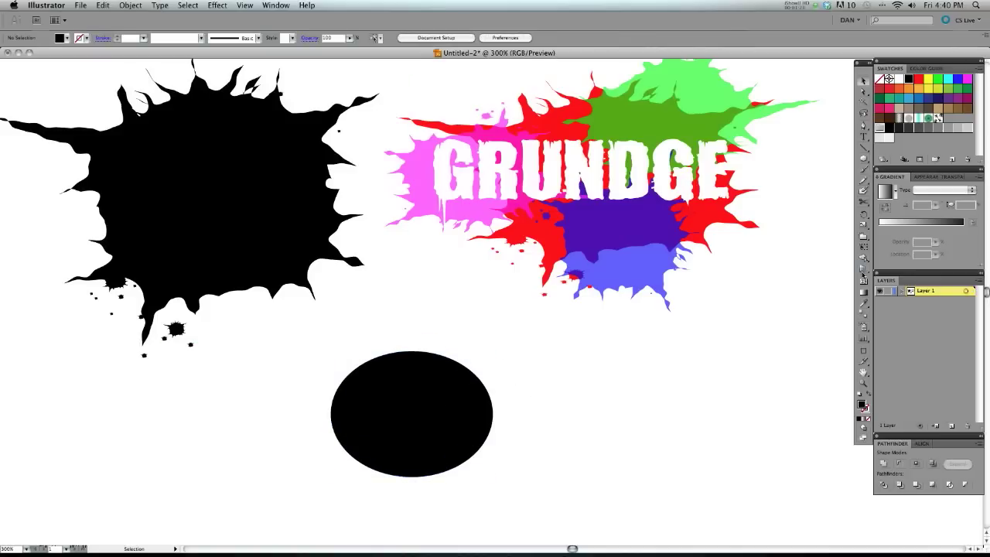
{"action": "left_click", "coordinate": [864, 237]}
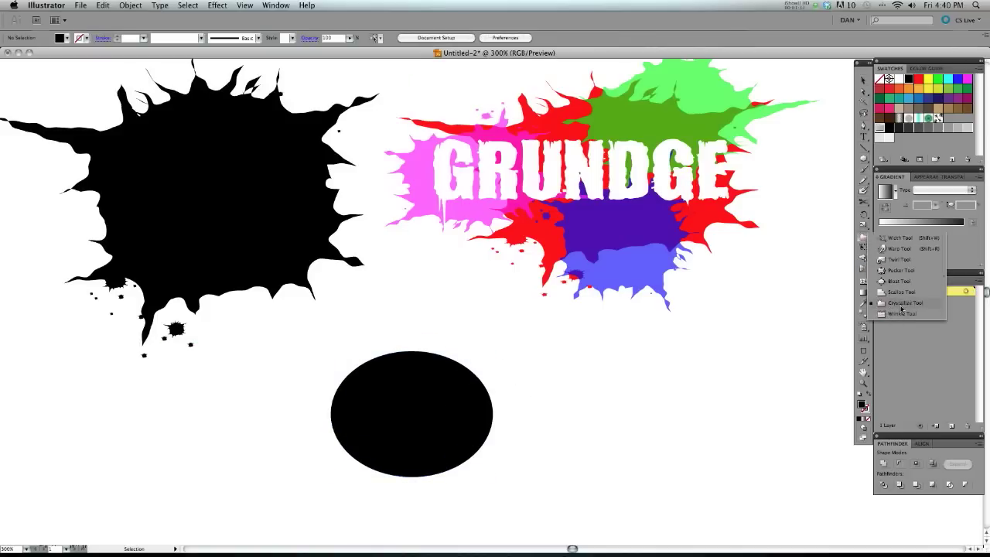
{"action": "left_click_drag", "start_coordinate": [901, 309], "coordinate": [900, 307]}
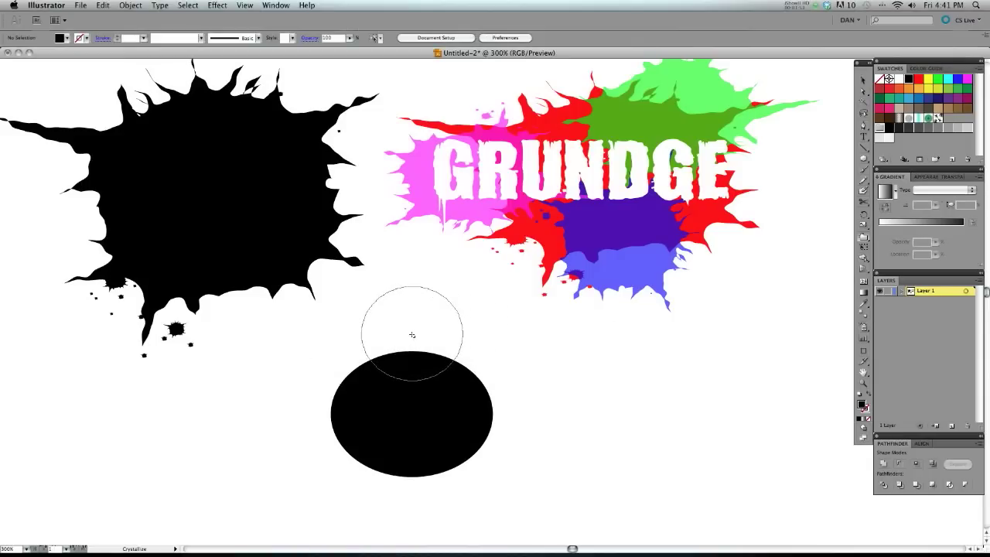
Step: Try several Crystallize strokes on the ellipse's upper edge, undoing each one
{"action": "mouse_move", "coordinate": [409, 331]}
{"action": "left_mouse_down"}
{"action": "mouse_move", "coordinate": [396, 297]}
{"action": "mouse_move", "coordinate": [366, 339]}
{"action": "mouse_move", "coordinate": [411, 413]}
{"action": "mouse_move", "coordinate": [467, 335]}
{"action": "mouse_move", "coordinate": [427, 301]}
{"action": "mouse_move", "coordinate": [406, 330]}
{"action": "left_mouse_up"}
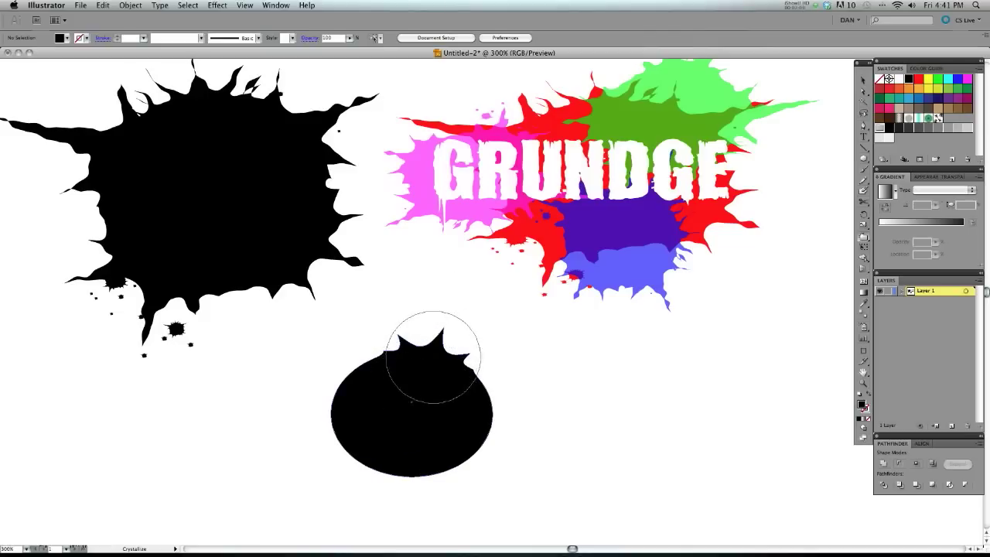
{"action": "key", "text": "super+z"}
{"action": "left_click_drag", "start_coordinate": [435, 343], "coordinate": [425, 359]}
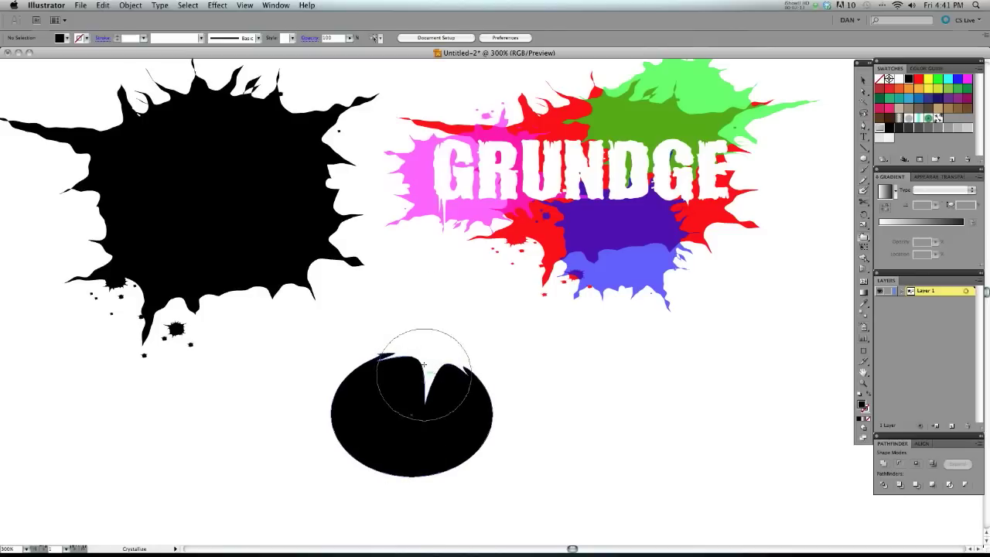
{"action": "key", "text": "super+z"}
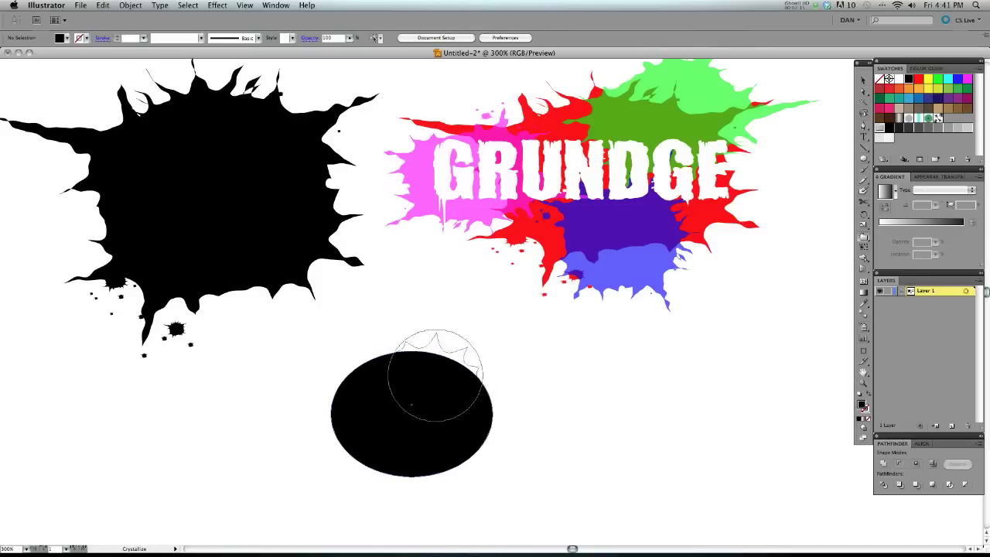
{"action": "left_click_drag", "start_coordinate": [435, 376], "coordinate": [436, 377]}
{"action": "key", "text": "super+z"}
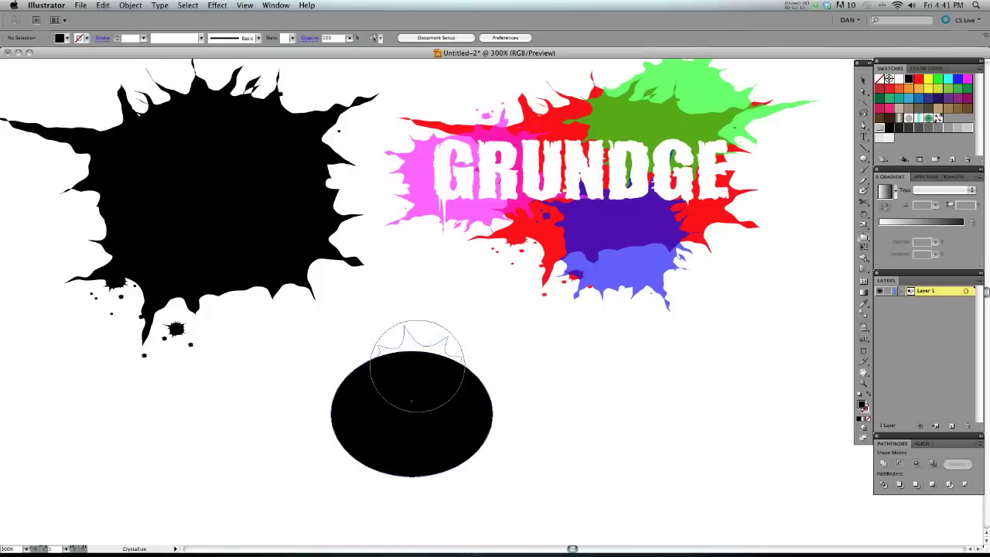
{"action": "mouse_move", "coordinate": [415, 335]}
{"action": "left_mouse_down"}
{"action": "mouse_move", "coordinate": [388, 298]}
{"action": "mouse_move", "coordinate": [395, 324]}
{"action": "mouse_move", "coordinate": [419, 312]}
{"action": "left_mouse_up"}
{"action": "key", "text": "space"}
{"action": "key", "text": "v"}
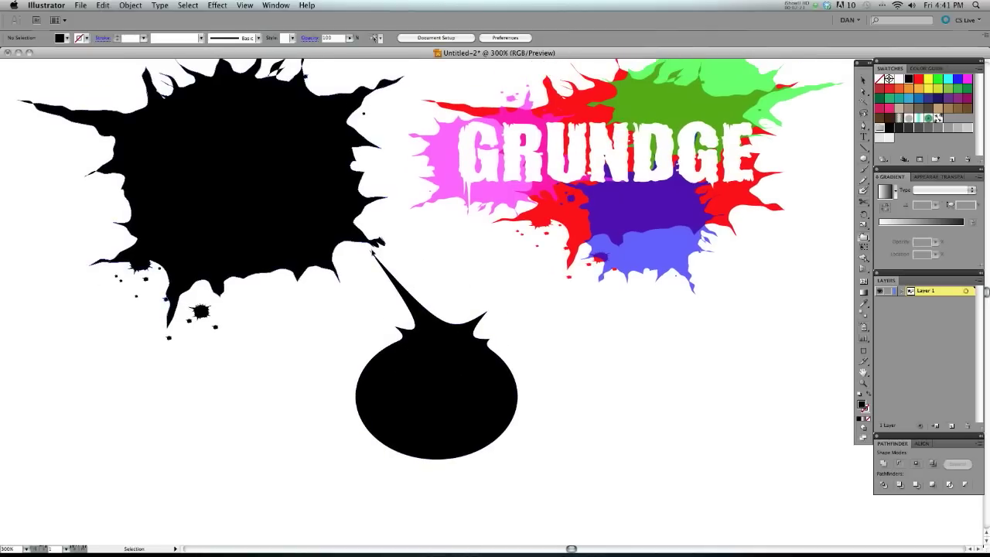
{"action": "key", "text": "super+z"}
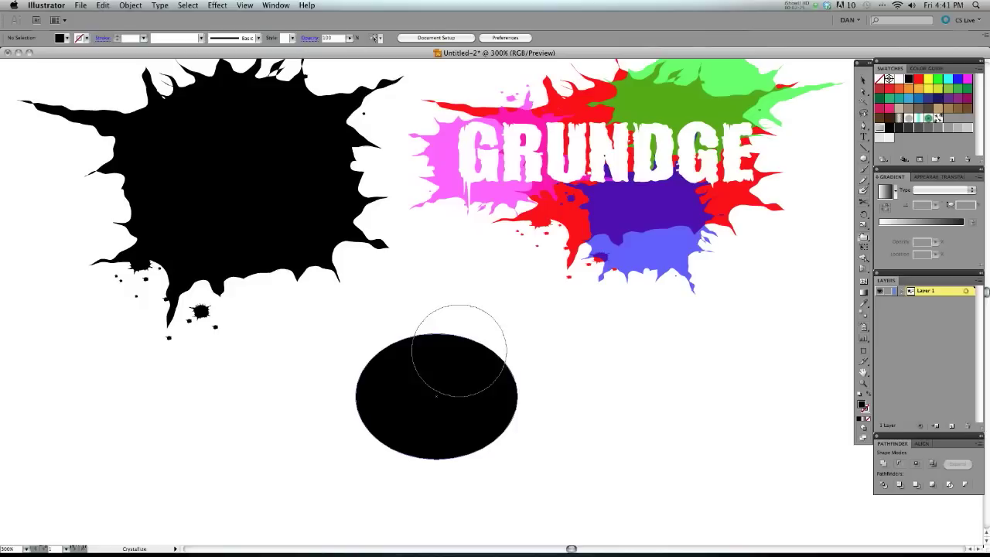
Step: Crystallize the ellipse's edge all the way around with short strokes to form a spiky splat outline
{"action": "left_click_drag", "start_coordinate": [455, 346], "coordinate": [452, 346]}
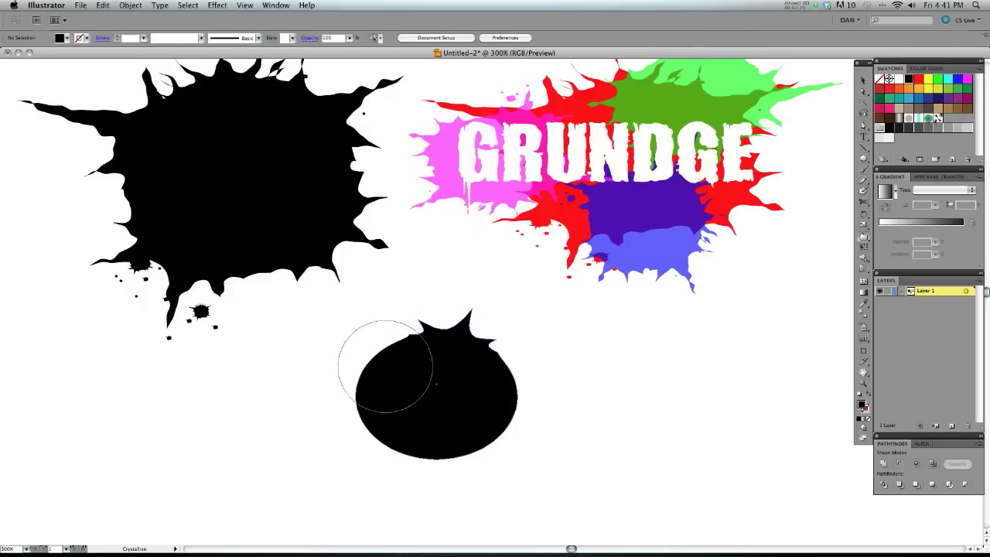
{"action": "left_click_drag", "start_coordinate": [501, 380], "coordinate": [499, 379]}
{"action": "mouse_move", "coordinate": [424, 426]}
{"action": "left_mouse_down"}
{"action": "mouse_move", "coordinate": [457, 436]}
{"action": "mouse_move", "coordinate": [445, 464]}
{"action": "left_mouse_up"}
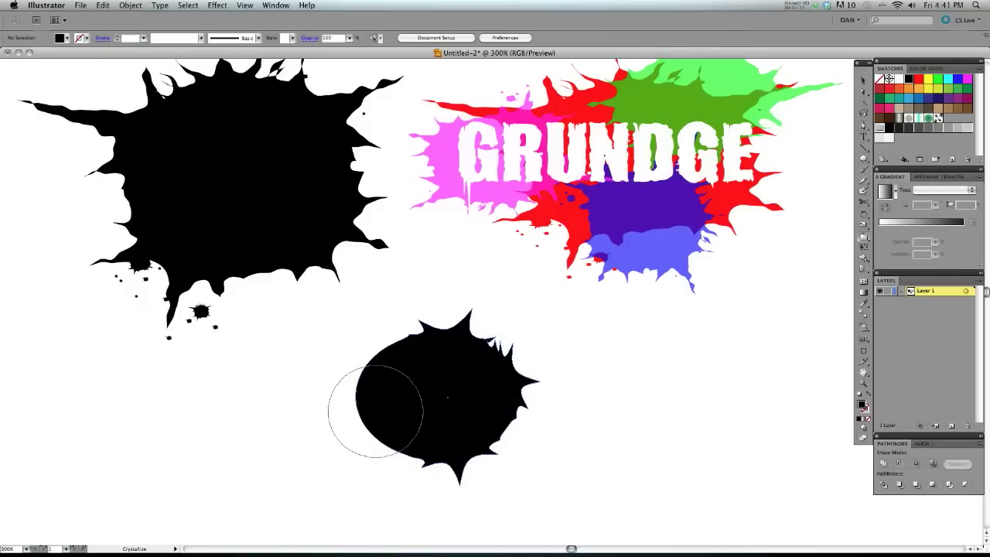
{"action": "left_click_drag", "start_coordinate": [372, 416], "coordinate": [379, 405]}
{"action": "left_click_drag", "start_coordinate": [393, 363], "coordinate": [388, 372]}
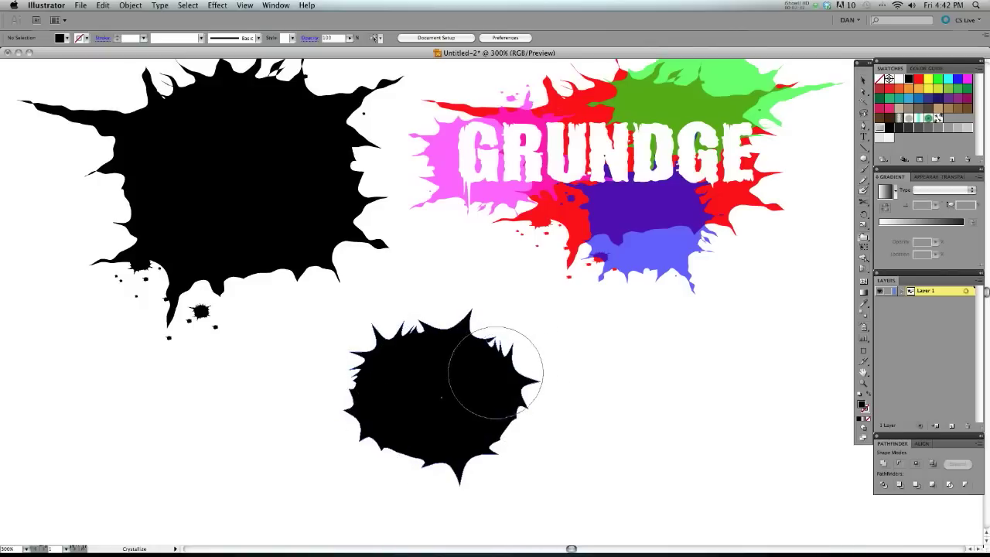
Step: Select the spiky splat and open the Roughen distort effect for it
{"action": "key", "text": "space"}
{"action": "mouse_move", "coordinate": [399, 273]}
{"action": "left_mouse_down"}
{"action": "mouse_move", "coordinate": [376, 360]}
{"action": "mouse_move", "coordinate": [389, 257]}
{"action": "mouse_move", "coordinate": [382, 333]}
{"action": "mouse_move", "coordinate": [372, 288]}
{"action": "mouse_move", "coordinate": [379, 296]}
{"action": "left_mouse_up"}
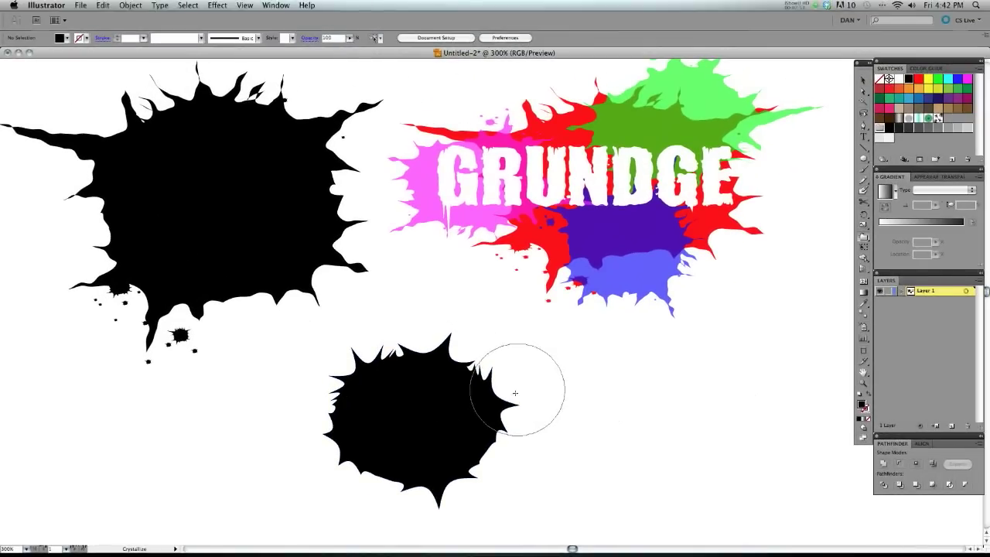
{"action": "key", "text": "v"}
{"action": "left_click", "coordinate": [463, 427]}
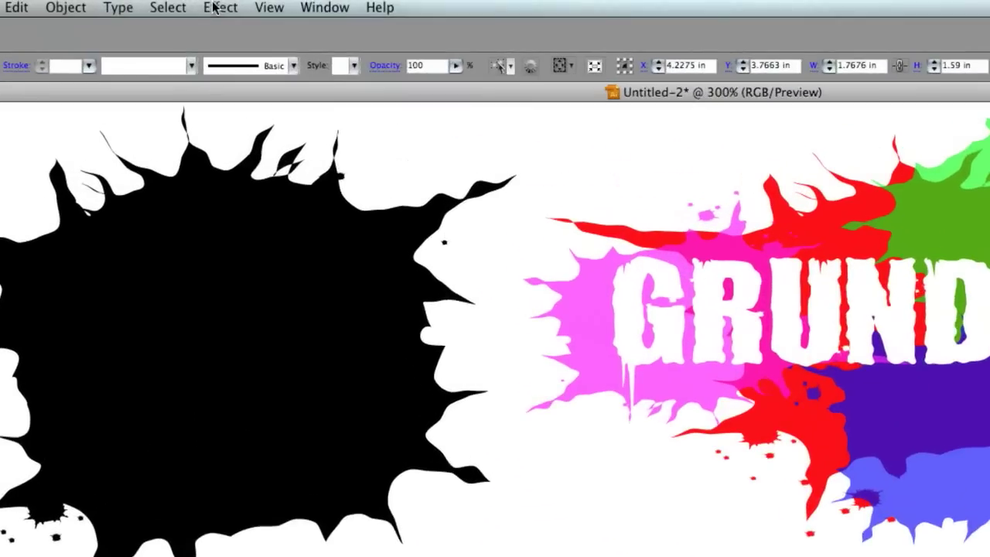
{"action": "left_click", "coordinate": [216, 6]}
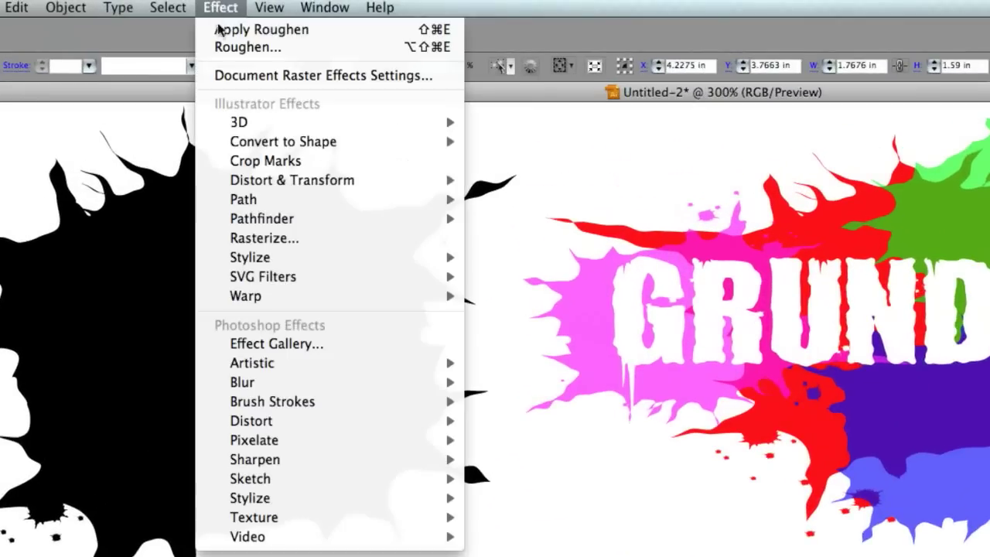
{"action": "mouse_move", "coordinate": [344, 185]}
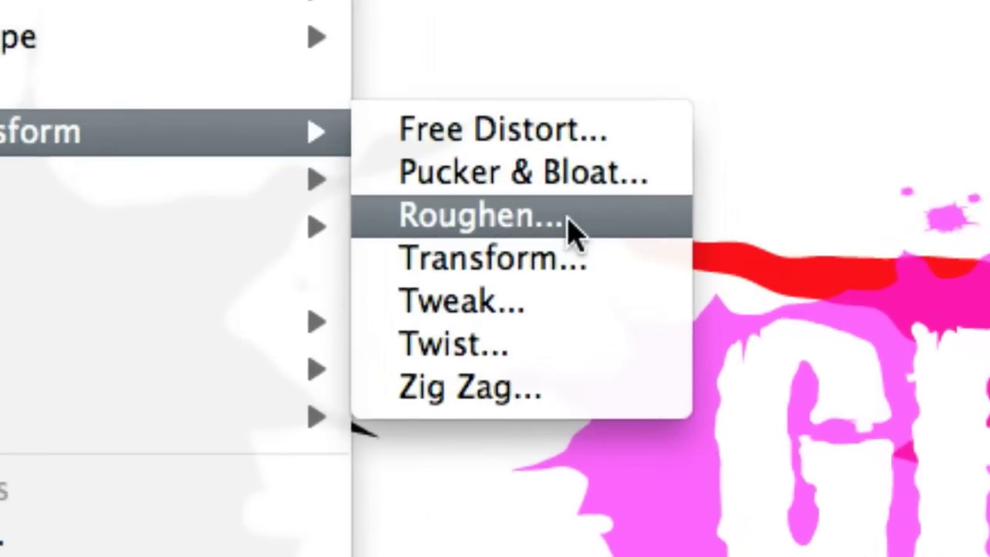
{"action": "left_click", "coordinate": [504, 222]}
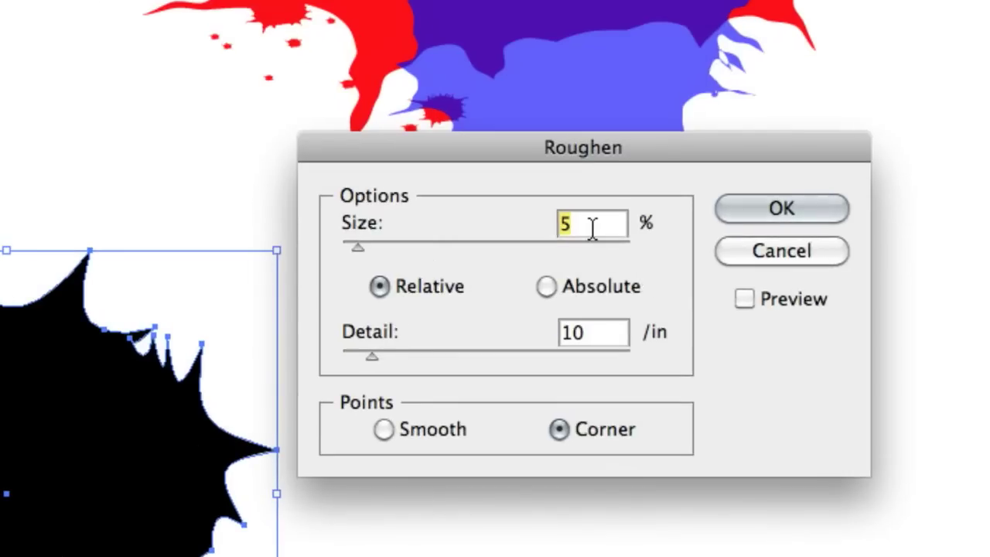
Step: Apply Roughen to the splat with 2% relative size, detail of 18 per inch and smooth points, with the preview on
{"action": "type", "text": "2"}
{"action": "key", "text": "Tab"}
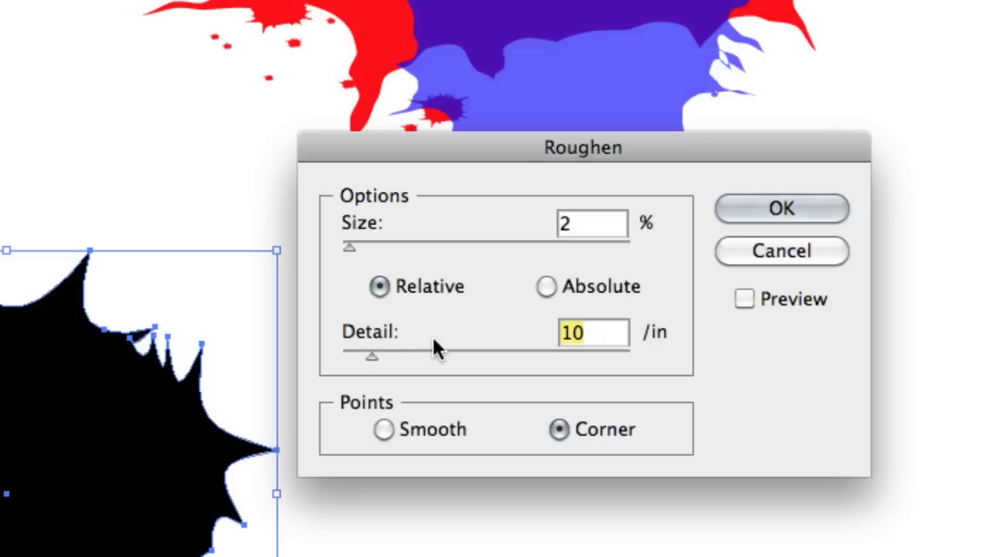
{"action": "left_click", "coordinate": [742, 299]}
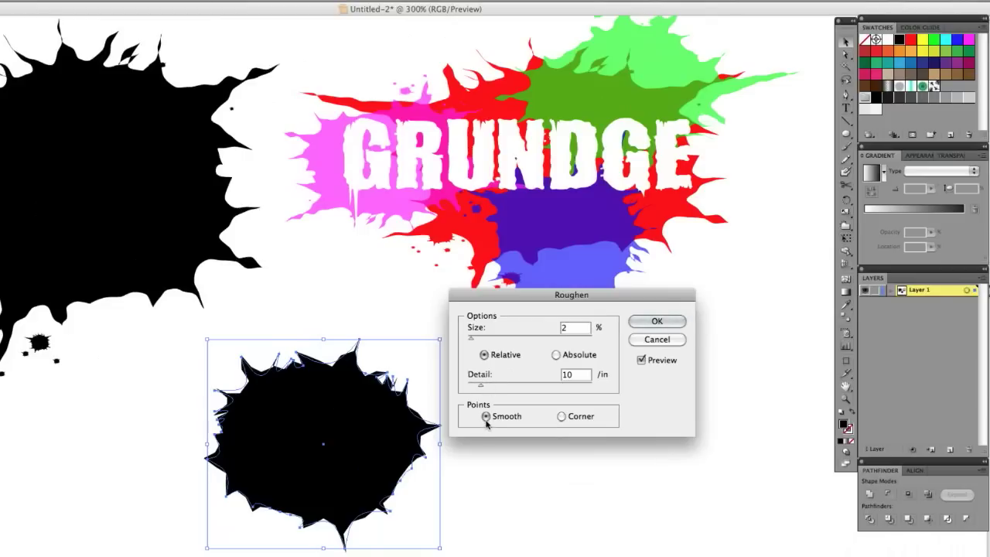
{"action": "left_click_drag", "start_coordinate": [486, 387], "coordinate": [494, 386]}
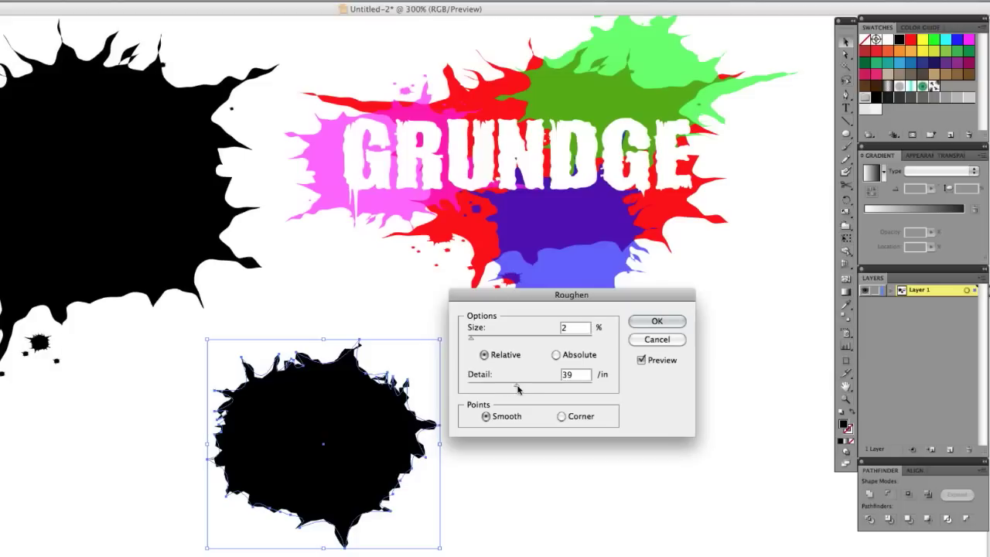
{"action": "left_click_drag", "start_coordinate": [518, 389], "coordinate": [491, 389]}
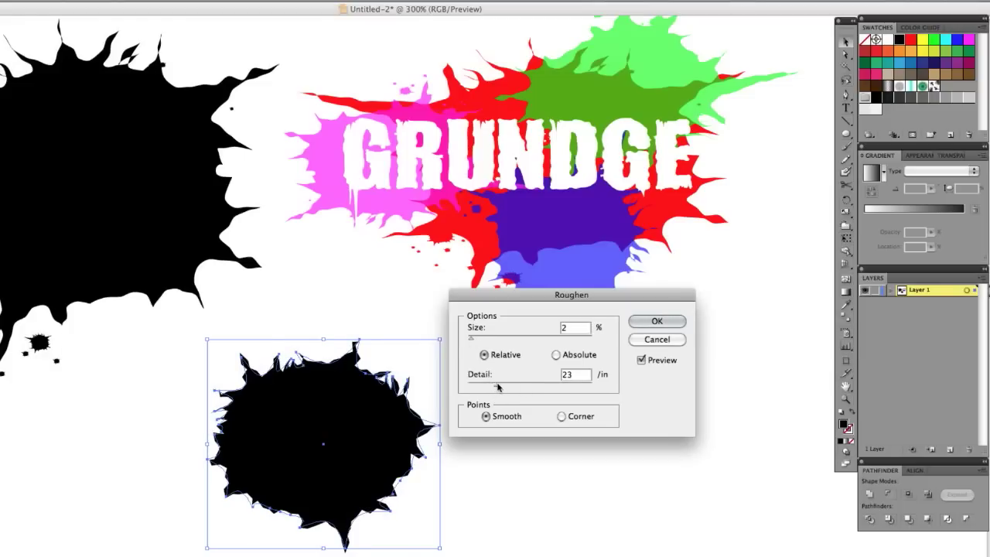
{"action": "left_click_drag", "start_coordinate": [498, 387], "coordinate": [484, 386]}
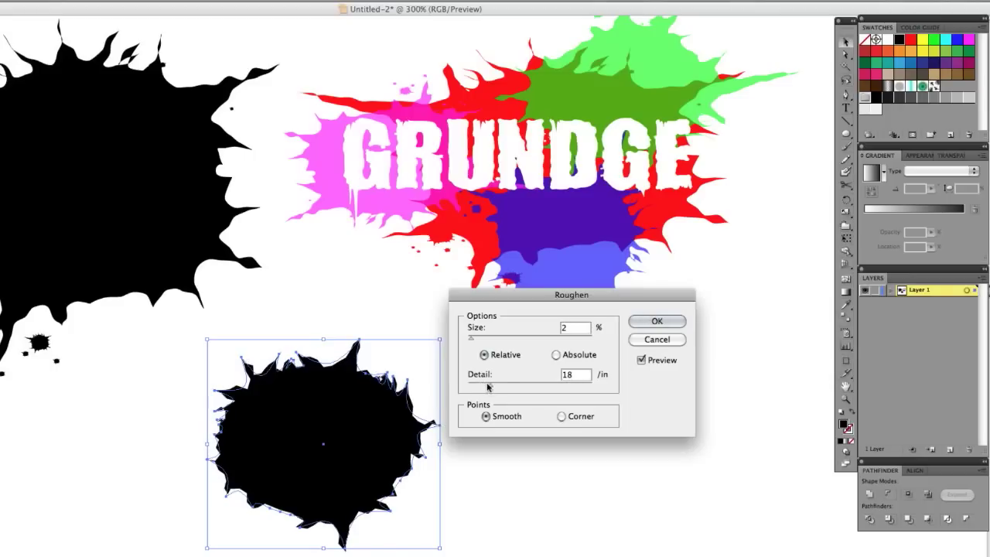
{"action": "left_click", "coordinate": [658, 321]}
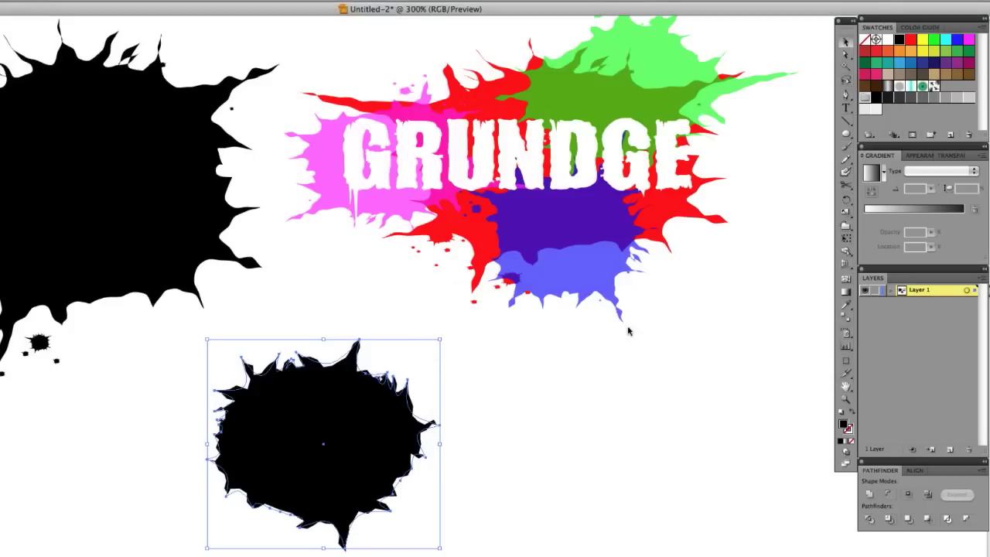
{"action": "left_click_drag", "start_coordinate": [142, 232], "coordinate": [228, 248]}
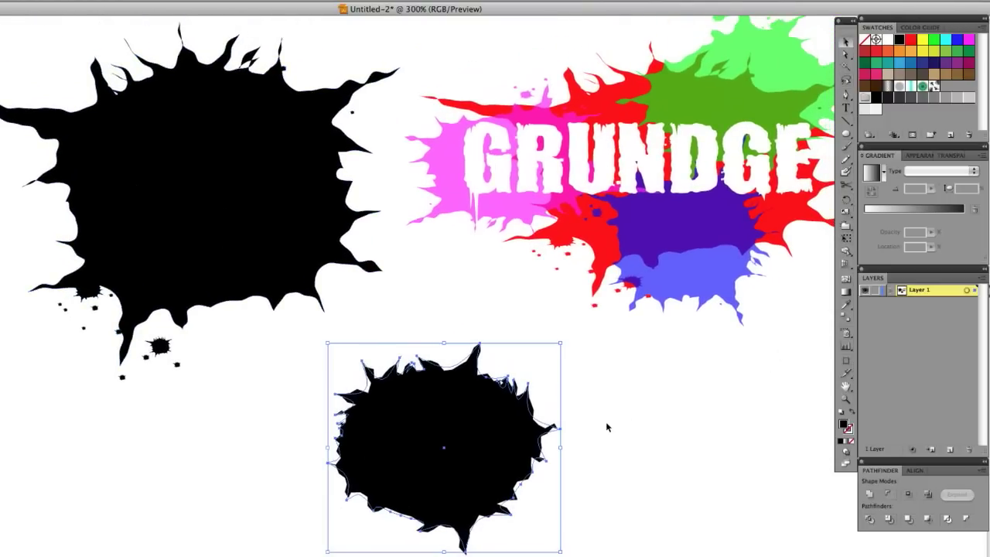
{"action": "left_click", "coordinate": [598, 451]}
{"action": "left_click_drag", "start_coordinate": [607, 472], "coordinate": [559, 395]}
{"action": "left_click_drag", "start_coordinate": [566, 479], "coordinate": [211, 357]}
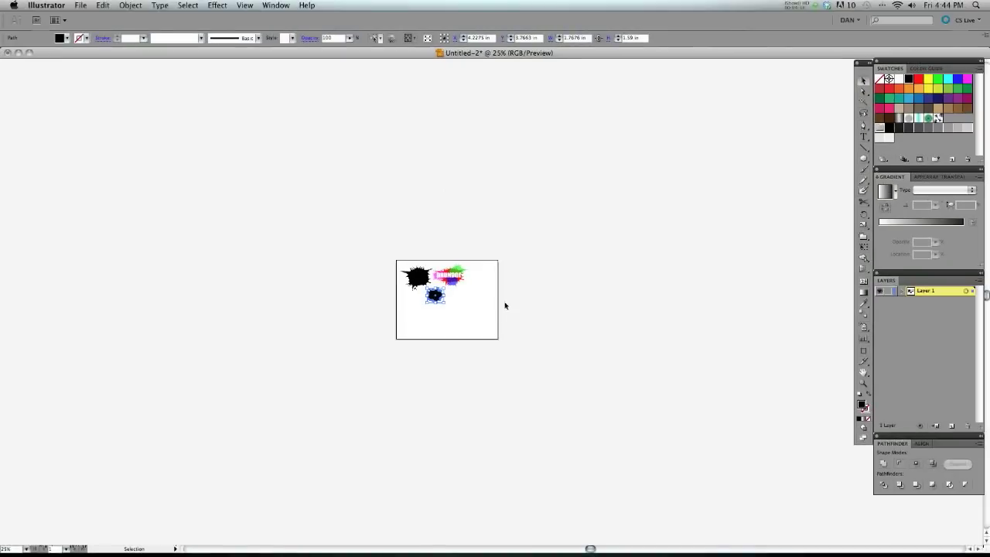
{"action": "key", "text": "super+equal"}
{"action": "key", "text": "super+equal"}
{"action": "key", "text": "super+equal"}
{"action": "key", "text": "super+equal"}
{"action": "key", "text": "super+equal"}
{"action": "key", "text": "super+equal"}
{"action": "key", "text": "super+equal"}
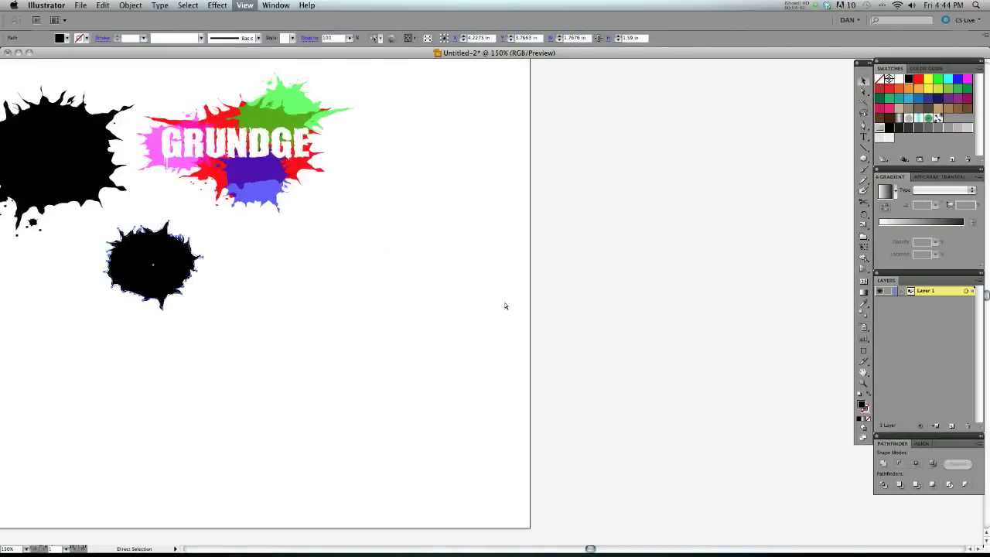
Step: Expand the appearance of the roughened splat and deselect it
{"action": "left_click_drag", "start_coordinate": [1, 173], "coordinate": [539, 322]}
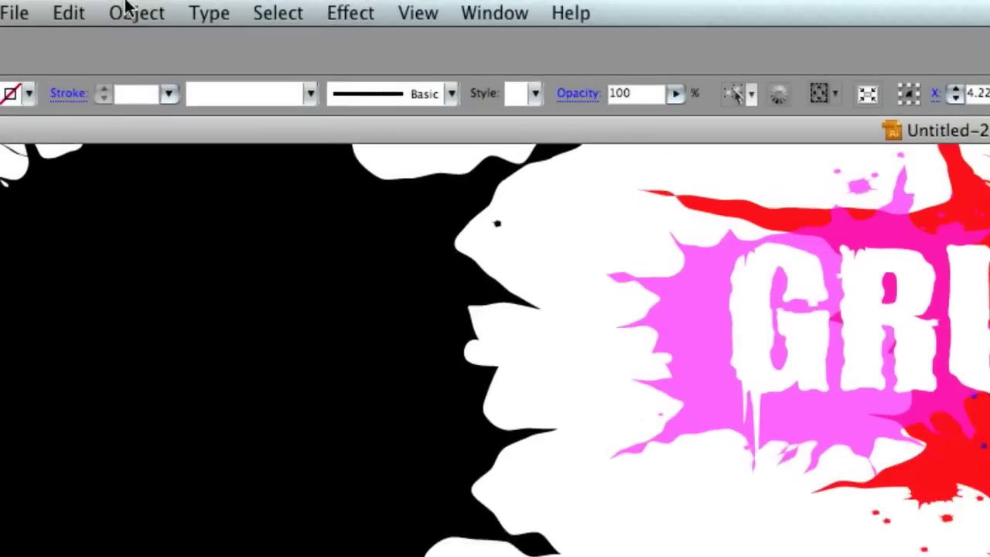
{"action": "left_click", "coordinate": [126, 4]}
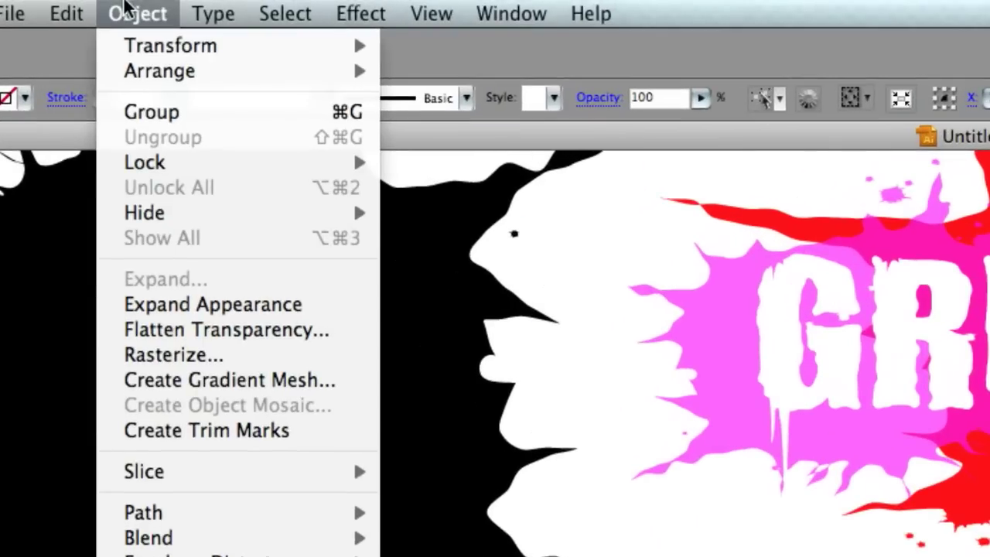
{"action": "left_click", "coordinate": [242, 298]}
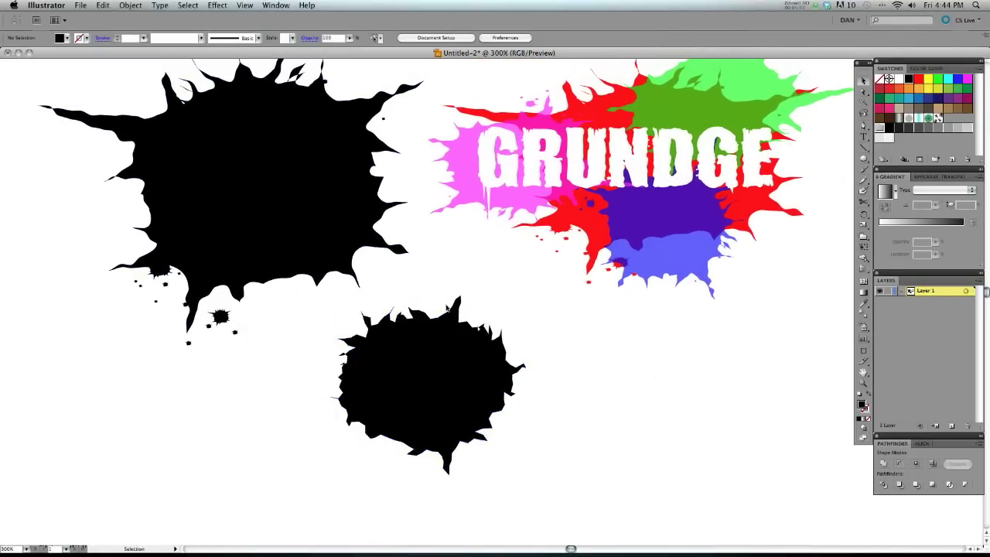
{"action": "key", "text": "space"}
{"action": "left_click_drag", "start_coordinate": [382, 244], "coordinate": [325, 247]}
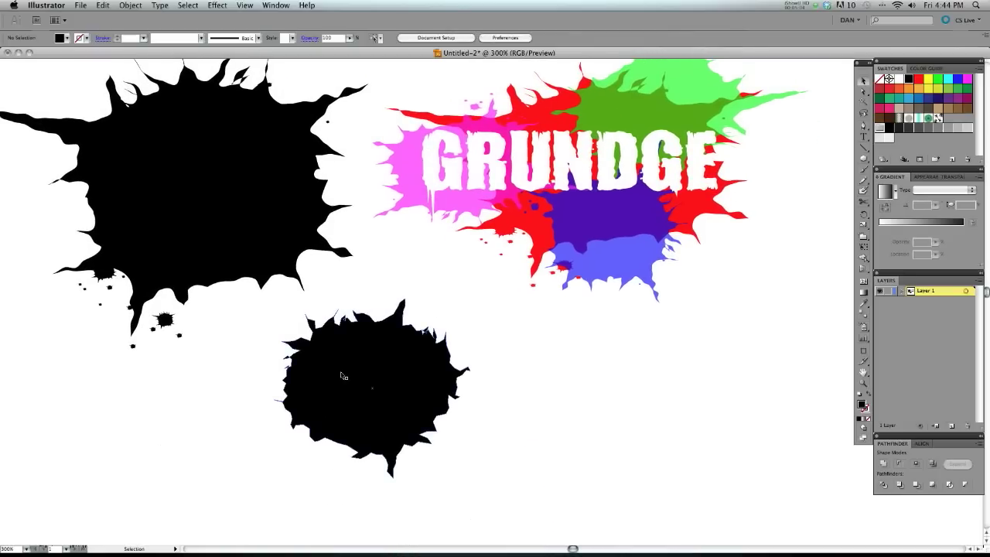
{"action": "scroll", "coordinate": [412, 481], "scroll_direction": "down", "scroll_amount": 3}
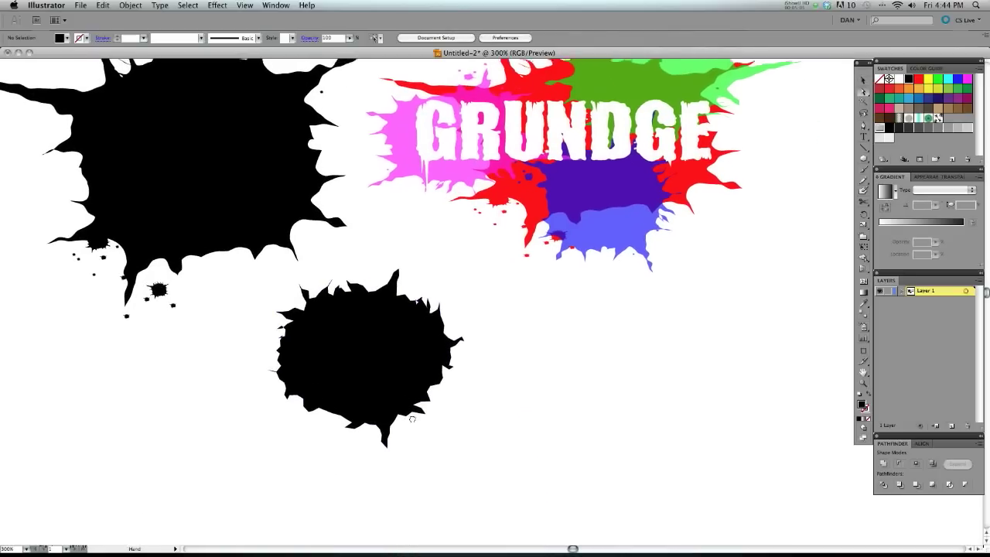
Step: Stretch three spikes along the splat's lower edge straight down into long thin drips and deselect the shape
{"action": "key", "text": "space"}
{"action": "left_click_drag", "start_coordinate": [400, 454], "coordinate": [413, 335]}
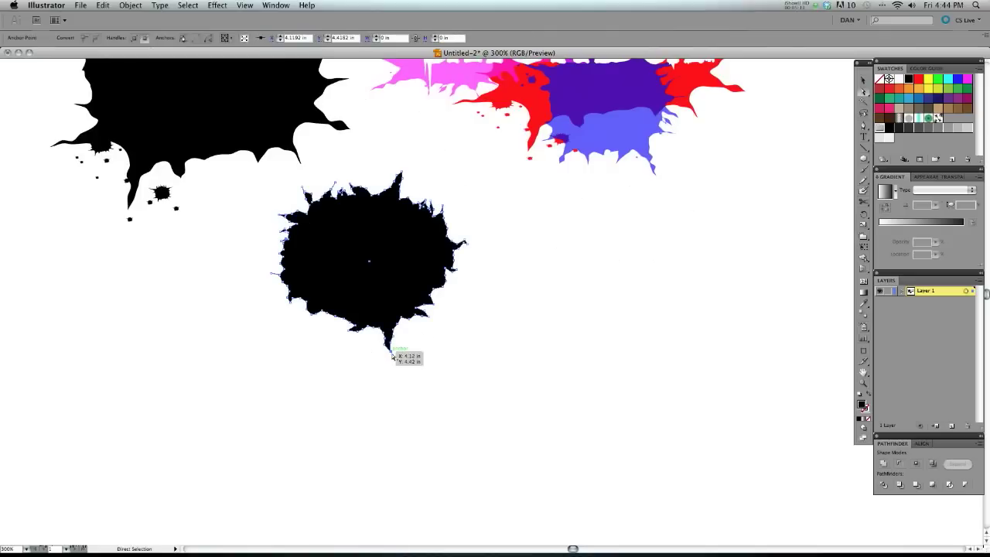
{"action": "left_click", "coordinate": [391, 363]}
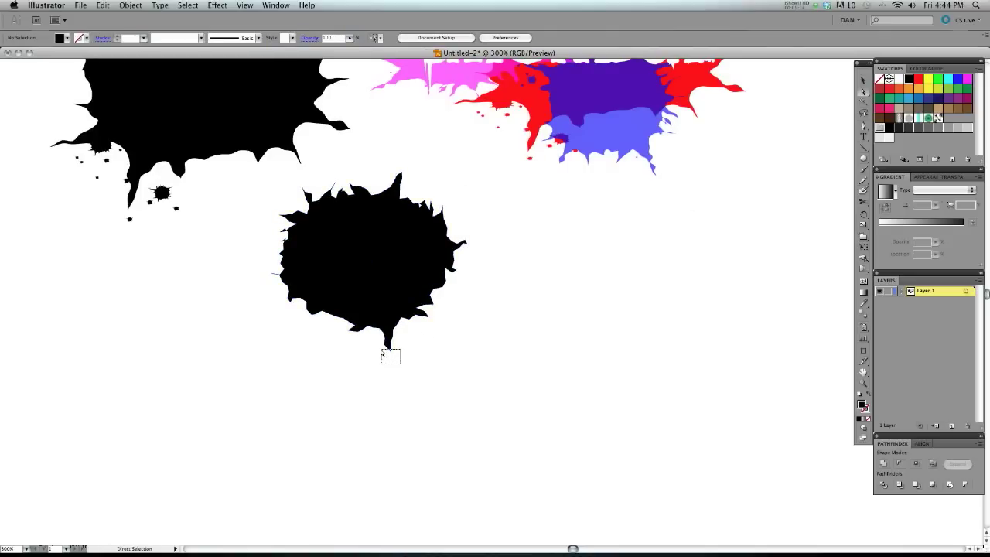
{"action": "left_click_drag", "start_coordinate": [382, 354], "coordinate": [391, 423]}
{"action": "left_click", "coordinate": [438, 352]}
{"action": "left_click_drag", "start_coordinate": [424, 314], "coordinate": [427, 404]}
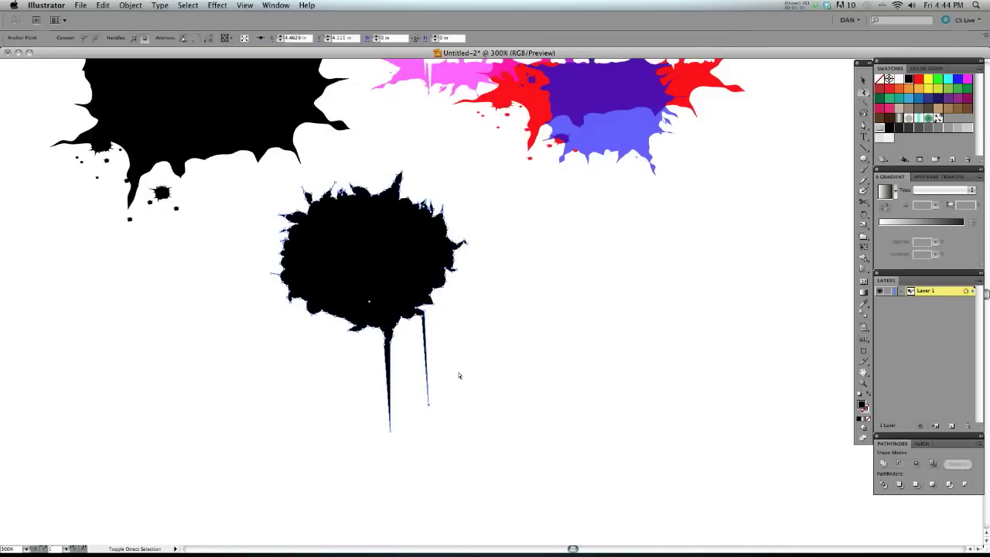
{"action": "left_click", "coordinate": [458, 375]}
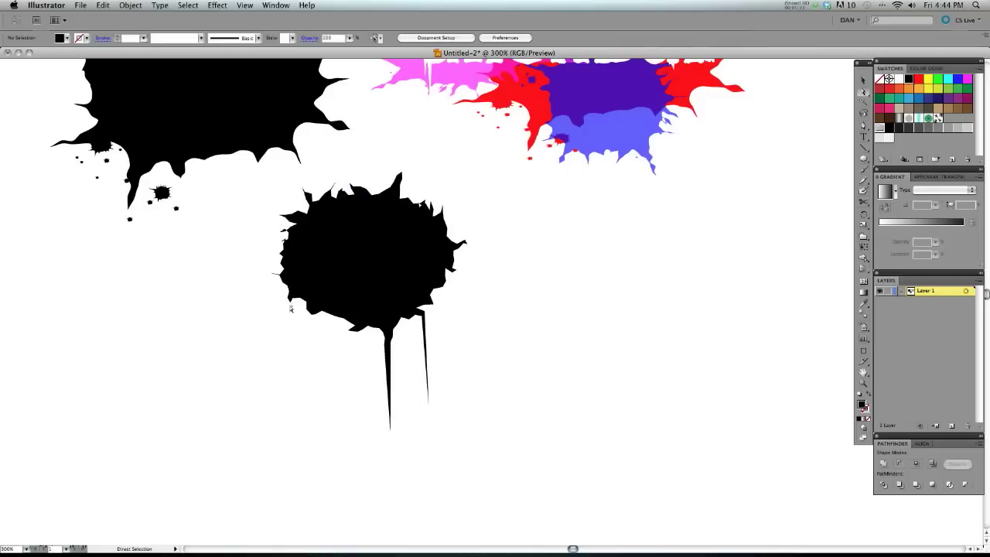
{"action": "left_click_drag", "start_coordinate": [283, 311], "coordinate": [288, 376]}
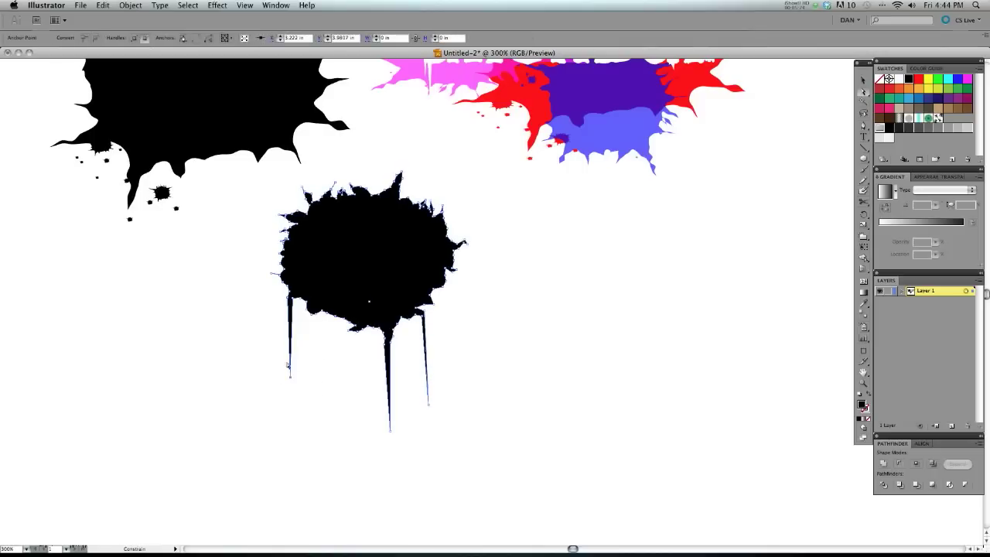
{"action": "left_click_drag", "start_coordinate": [370, 370], "coordinate": [275, 534]}
{"action": "left_click_drag", "start_coordinate": [409, 332], "coordinate": [458, 261]}
{"action": "key", "text": "v"}
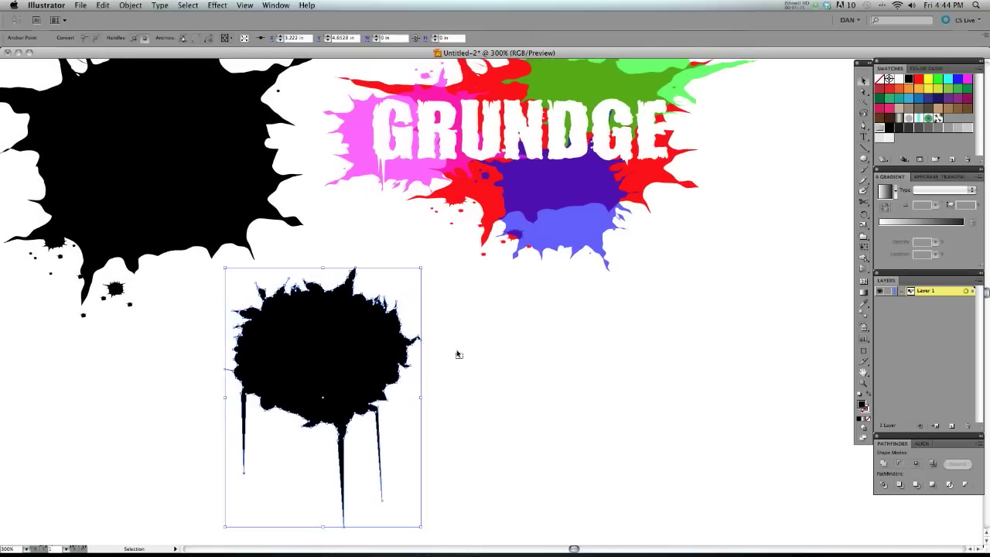
{"action": "left_click", "coordinate": [457, 354]}
Step: Duplicate the dripping splat into the empty space beside it and scale the copy down to a tiny droplet
{"action": "left_click_drag", "start_coordinate": [190, 264], "coordinate": [314, 275]}
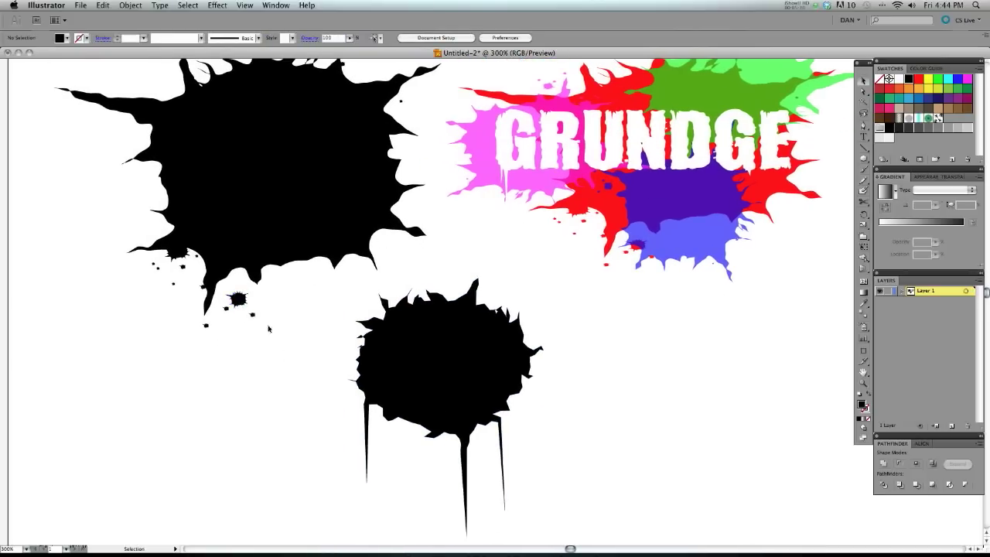
{"action": "left_click_drag", "start_coordinate": [289, 363], "coordinate": [258, 315]}
{"action": "left_click_drag", "start_coordinate": [421, 337], "coordinate": [644, 362]}
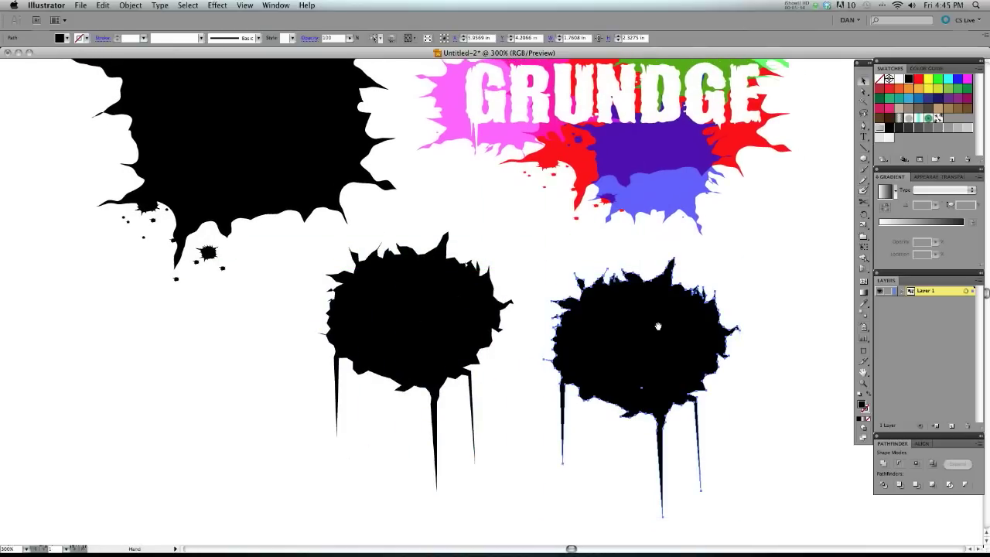
{"action": "left_click_drag", "start_coordinate": [657, 327], "coordinate": [577, 330]}
{"action": "key", "text": "s"}
{"action": "left_click_drag", "start_coordinate": [740, 285], "coordinate": [559, 393]}
{"action": "left_click_drag", "start_coordinate": [669, 333], "coordinate": [595, 386]}
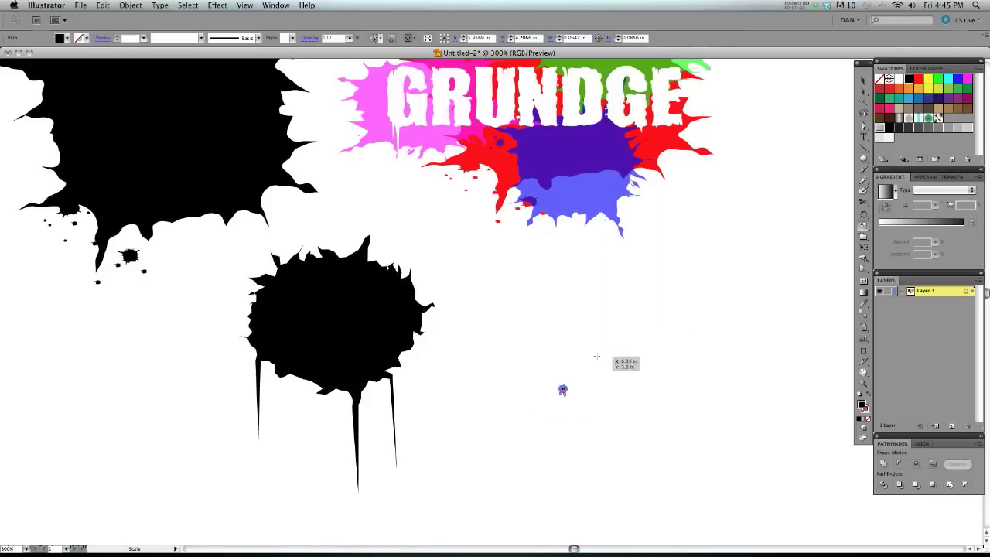
Step: Place the tiny droplet under the splat's lower edge and add a larger copy beside the middle drip
{"action": "scroll", "coordinate": [585, 389], "scroll_direction": "left", "scroll_amount": 3}
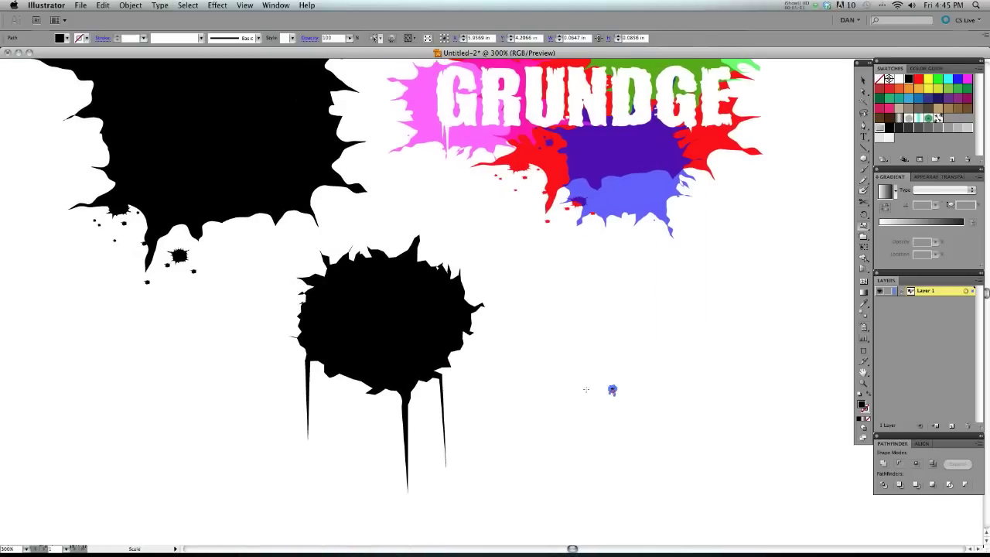
{"action": "left_click_drag", "start_coordinate": [611, 390], "coordinate": [390, 401]}
{"action": "left_click", "coordinate": [355, 399]}
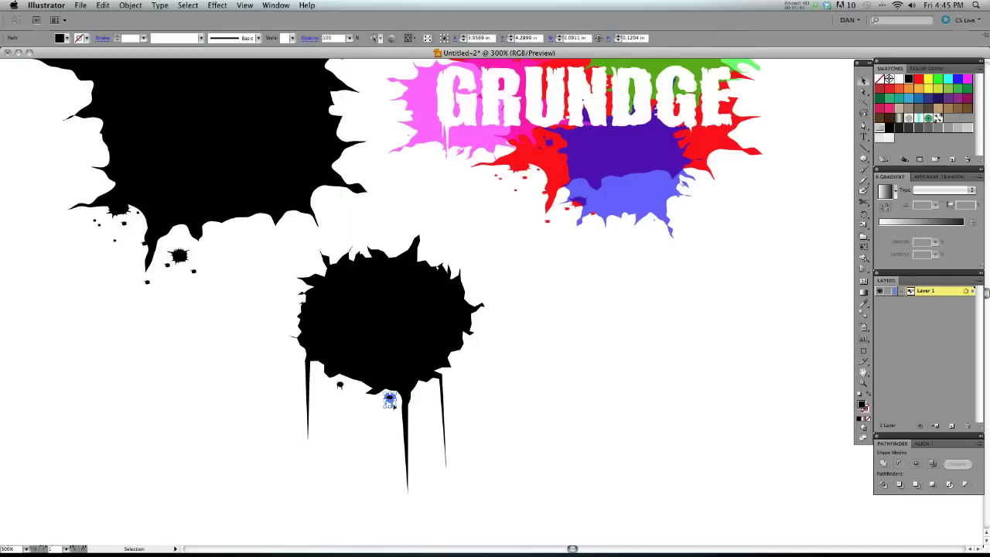
Step: Add two more droplet copies between the existing ones and scale them down into smaller specks
{"action": "left_click_drag", "start_coordinate": [391, 403], "coordinate": [353, 392]}
{"action": "key", "text": "s"}
{"action": "left_click_drag", "start_coordinate": [340, 426], "coordinate": [365, 403]}
{"action": "key", "text": "v"}
{"action": "left_click", "coordinate": [345, 425]}
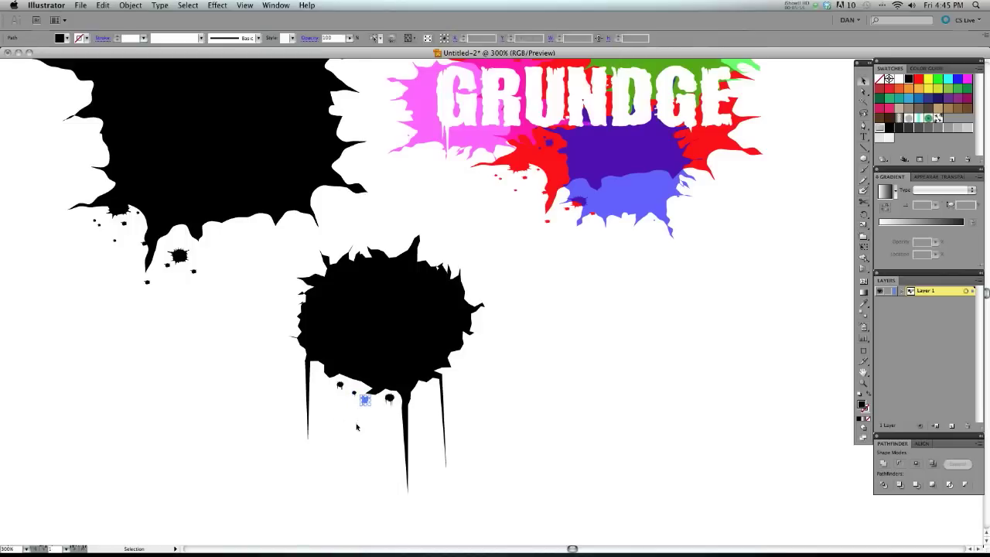
{"action": "key", "text": "s"}
{"action": "left_click_drag", "start_coordinate": [319, 429], "coordinate": [335, 424]}
{"action": "key", "text": "space"}
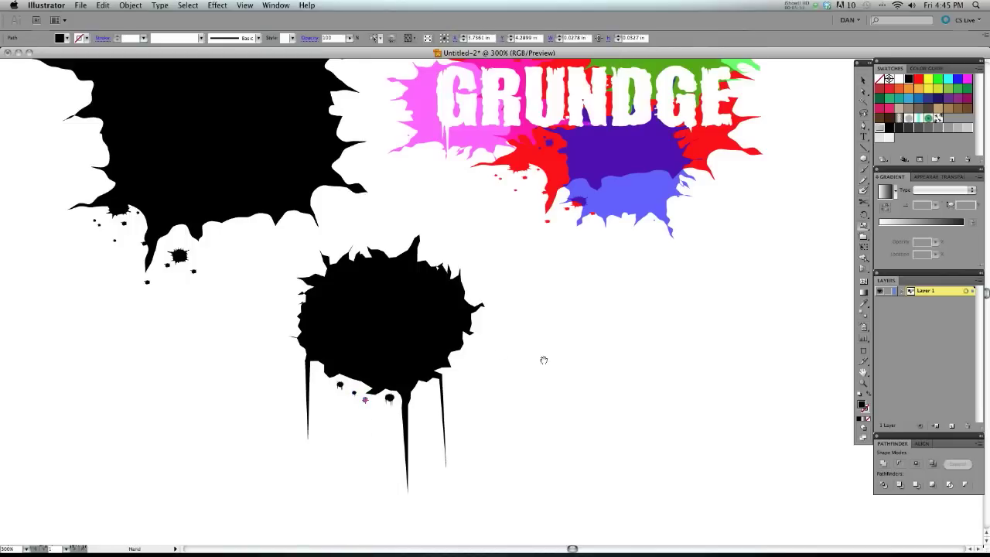
{"action": "key", "text": "v"}
{"action": "left_click", "coordinate": [358, 432]}
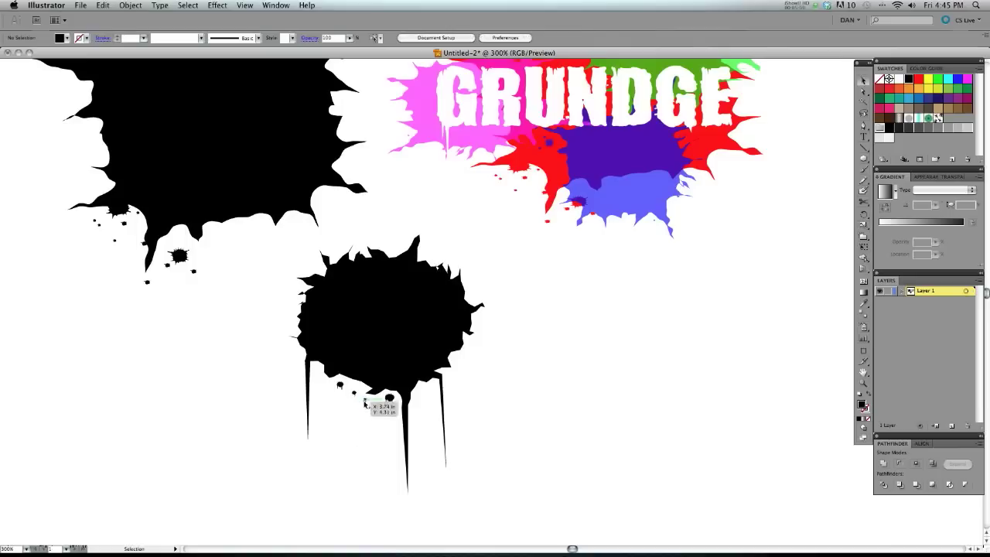
Step: Reposition the droplets and scatter them around the splat's lower edge and its drips
{"action": "left_click_drag", "start_coordinate": [340, 386], "coordinate": [333, 379]}
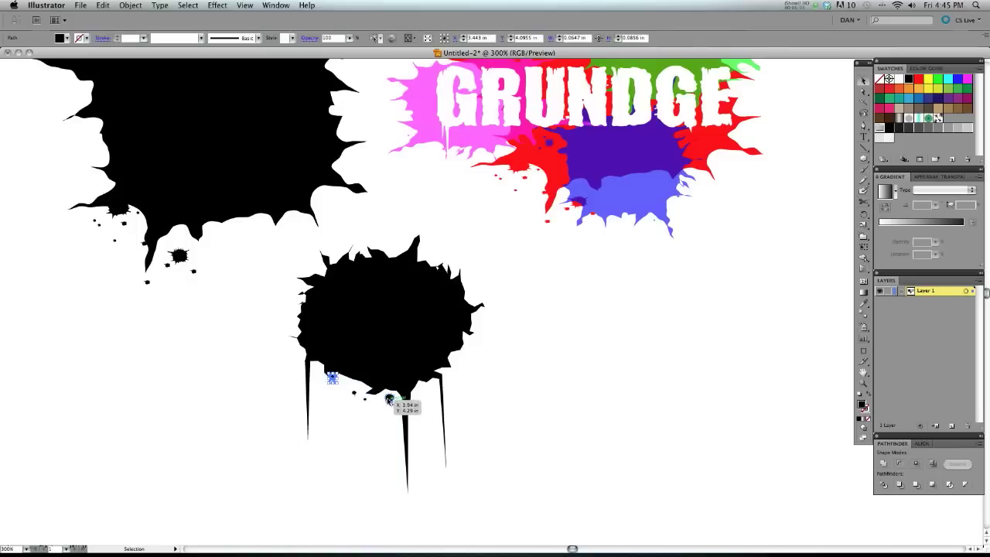
{"action": "left_click_drag", "start_coordinate": [387, 399], "coordinate": [448, 374]}
{"action": "left_click", "coordinate": [359, 418]}
{"action": "left_click", "coordinate": [426, 427]}
{"action": "left_click", "coordinate": [510, 381]}
Step: Select the dripping splat with its droplets, move them slightly closer to the GRUNDGE artwork and deselect
{"action": "key", "text": "super+minus"}
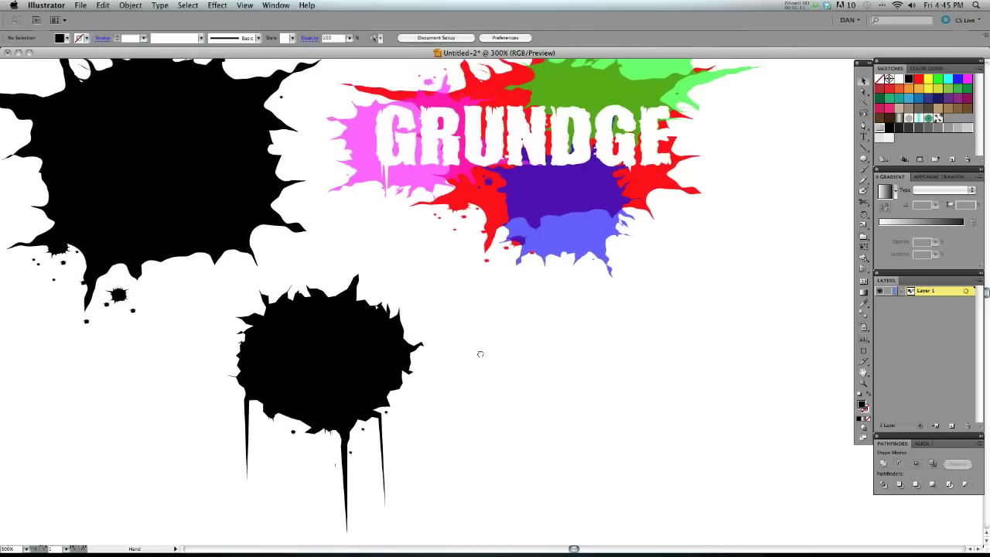
{"action": "key", "text": "super+minus"}
{"action": "key", "text": "super+equal"}
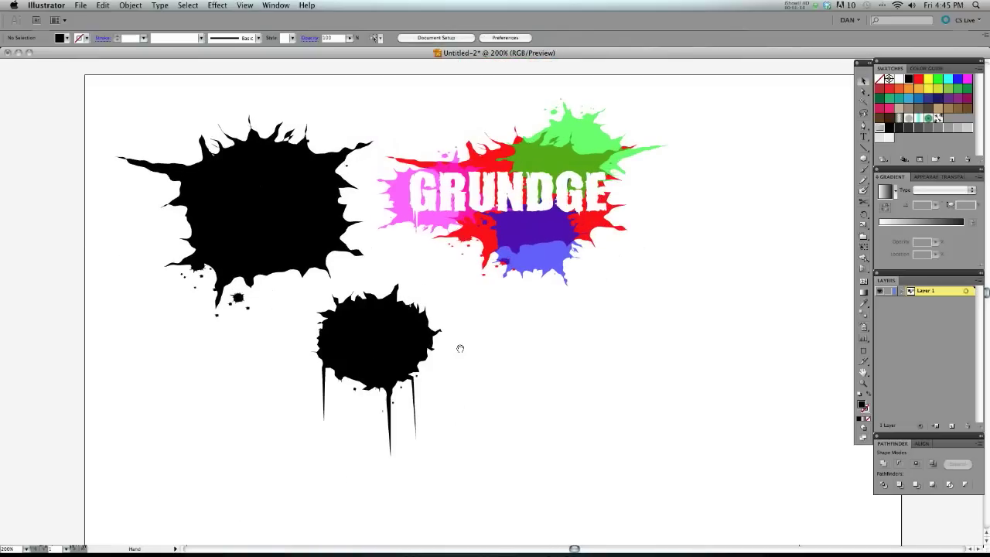
{"action": "mouse_move", "coordinate": [460, 349]}
{"action": "left_mouse_down"}
{"action": "mouse_move", "coordinate": [451, 376]}
{"action": "mouse_move", "coordinate": [461, 355]}
{"action": "left_mouse_up"}
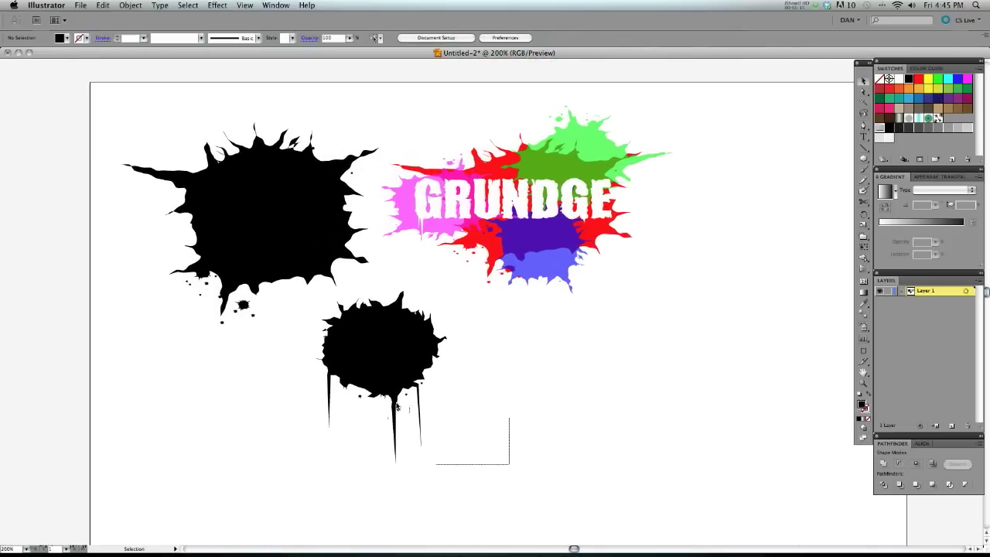
{"action": "left_click_drag", "start_coordinate": [397, 406], "coordinate": [305, 334]}
{"action": "left_click_drag", "start_coordinate": [377, 341], "coordinate": [458, 350]}
{"action": "left_click", "coordinate": [614, 358]}
Step: Examine the sample GRUNDGE artwork up close, including its overlapping colored splatters and distressed lettering, compared with the black splats
{"action": "left_click_drag", "start_coordinate": [518, 208], "coordinate": [434, 258]}
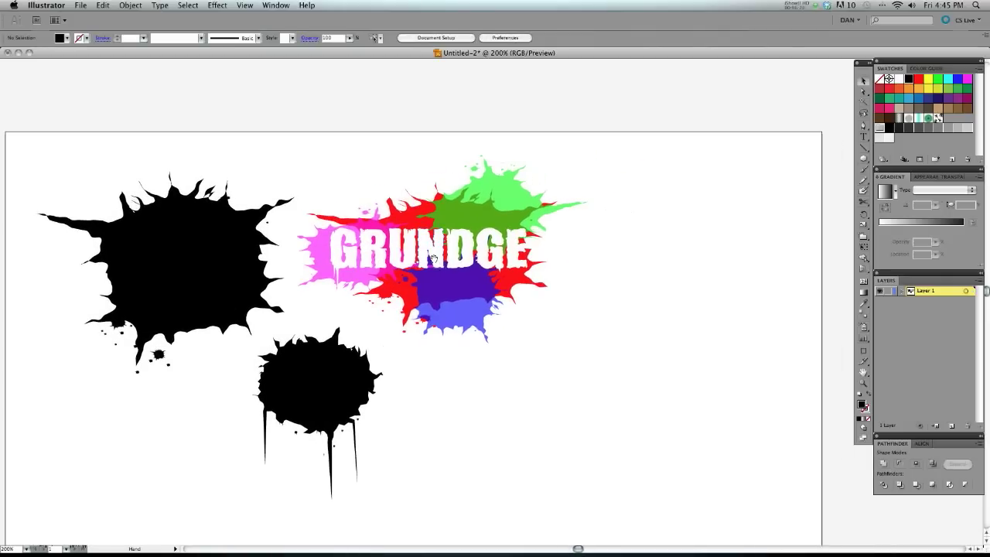
{"action": "key", "text": "super+equal"}
{"action": "left_click_drag", "start_coordinate": [310, 351], "coordinate": [368, 389]}
{"action": "key", "text": "super+equal"}
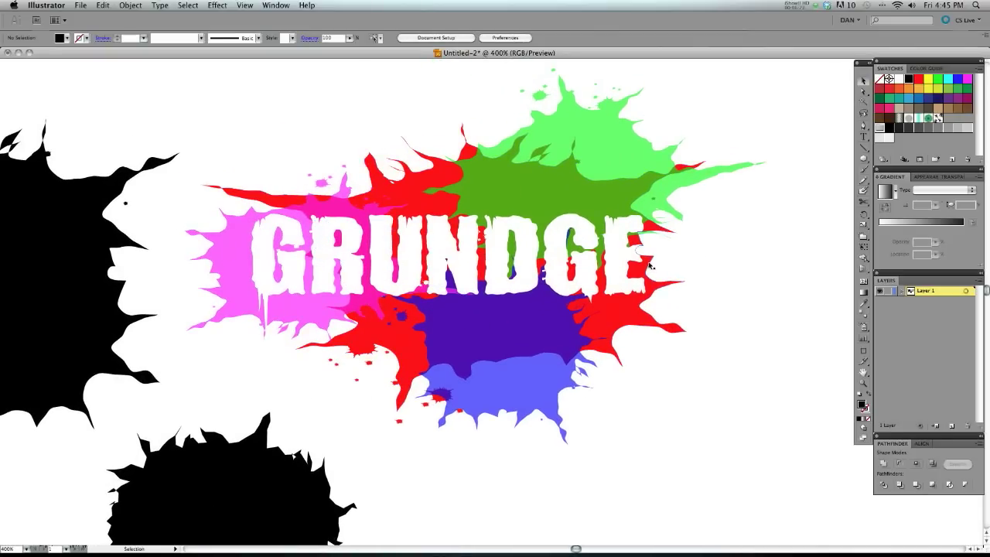
{"action": "left_click_drag", "start_coordinate": [398, 335], "coordinate": [417, 346]}
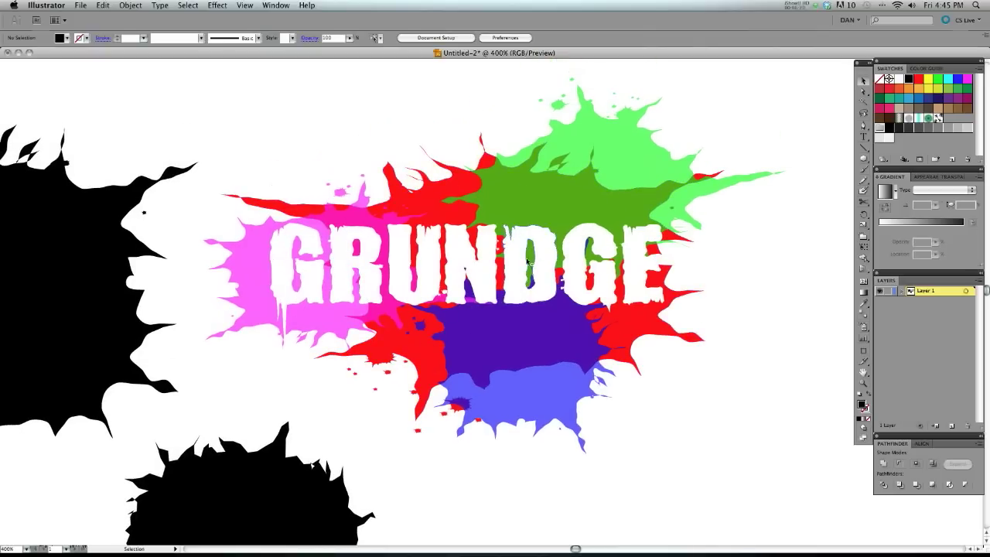
{"action": "key", "text": "super+plus"}
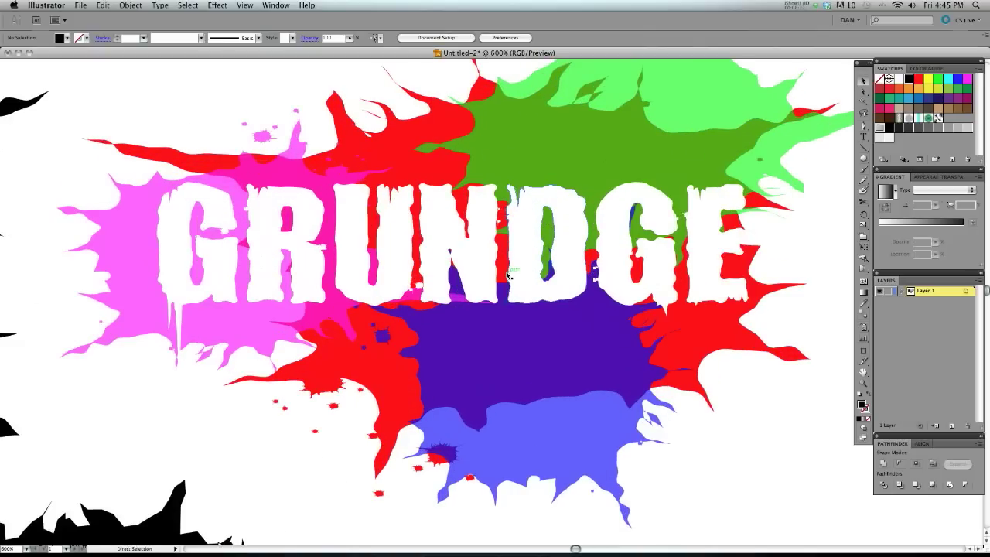
{"action": "left_click_drag", "start_coordinate": [520, 358], "coordinate": [579, 347]}
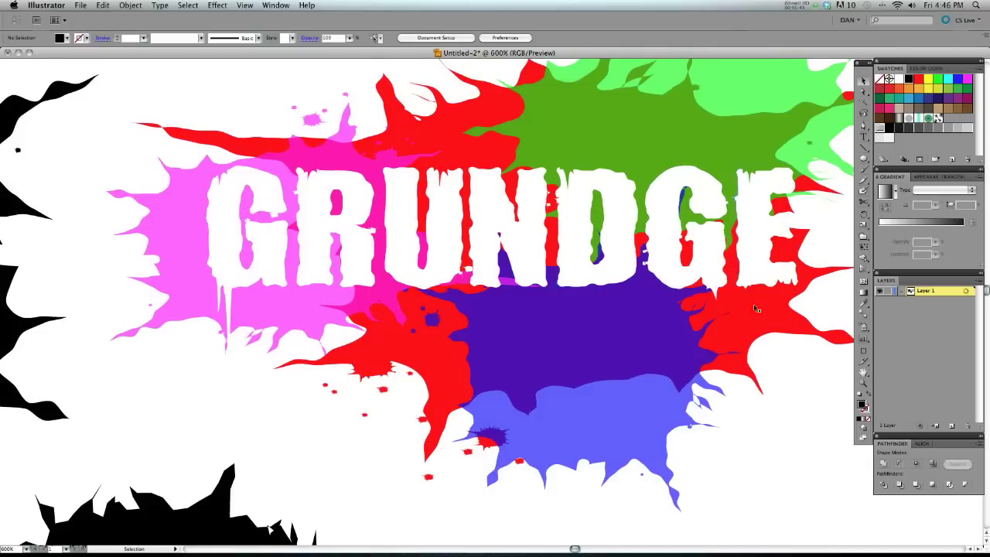
{"action": "key", "text": "super+minus"}
{"action": "key", "text": "super+minus"}
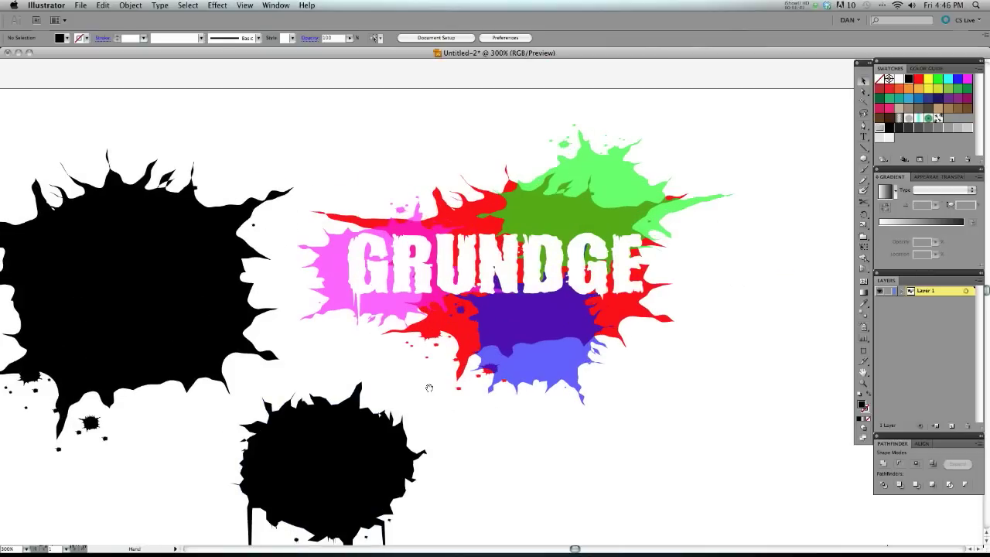
{"action": "left_click_drag", "start_coordinate": [476, 421], "coordinate": [562, 383]}
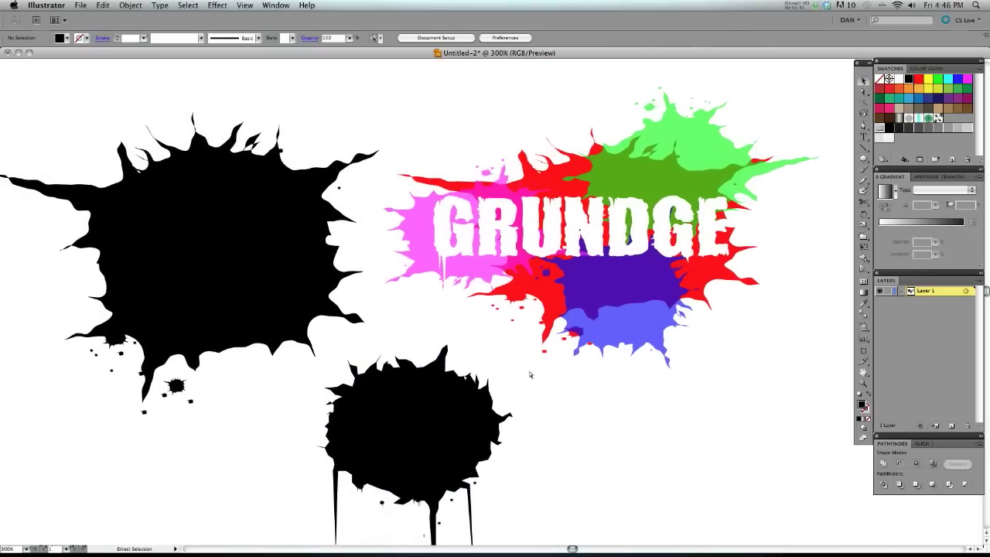
{"action": "key", "text": "super+minus"}
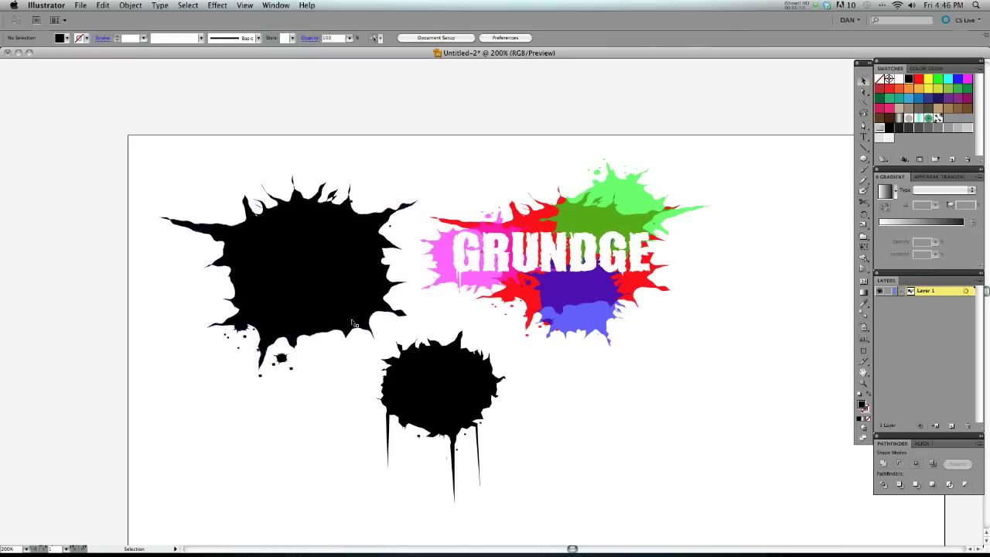
{"action": "left_click_drag", "start_coordinate": [475, 387], "coordinate": [499, 387]}
{"action": "key", "text": "super+z"}
{"action": "left_click", "coordinate": [634, 486]}
{"action": "key", "text": "super+z"}
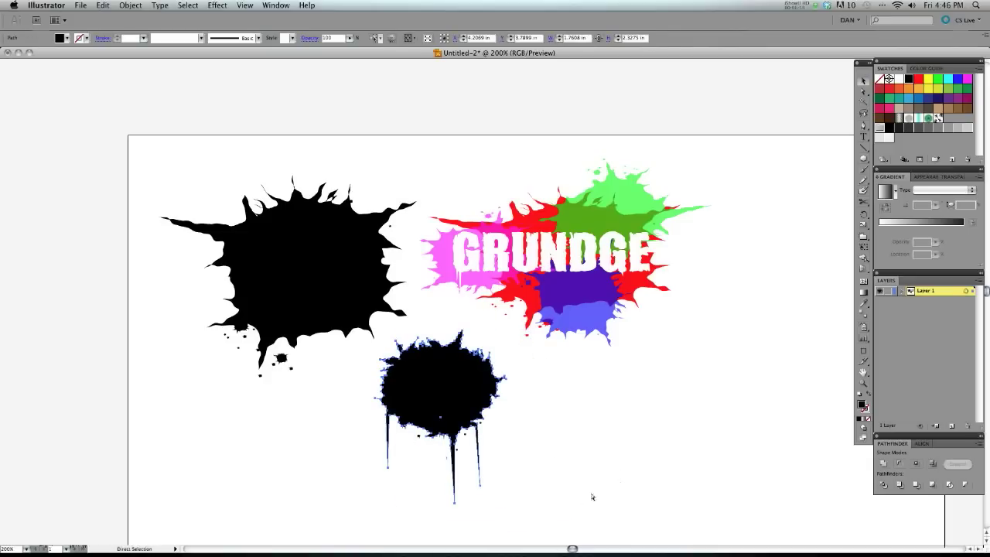
Step: Fill the dripping splat and all of its droplets with red and deselect them
{"action": "left_click_drag", "start_coordinate": [584, 503], "coordinate": [352, 383]}
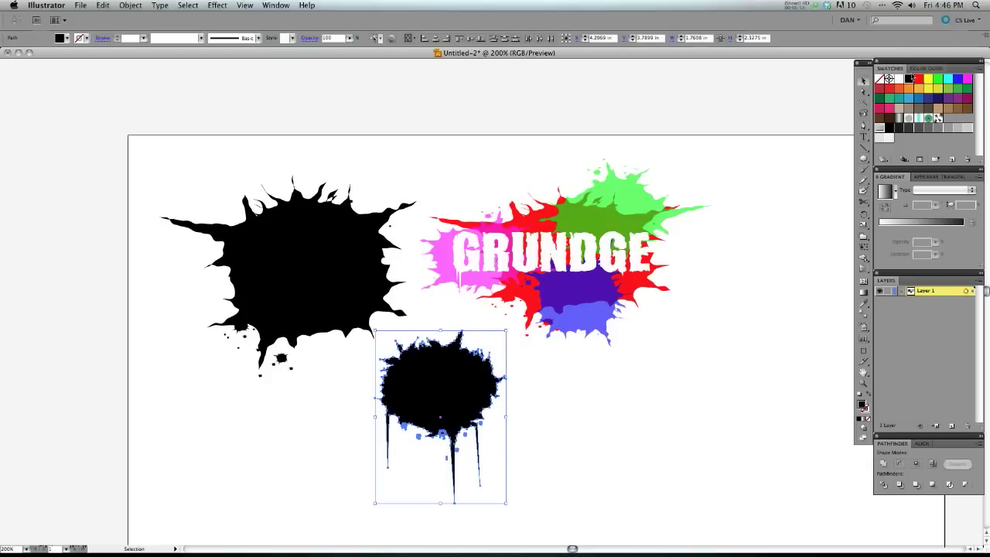
{"action": "left_click", "coordinate": [917, 80]}
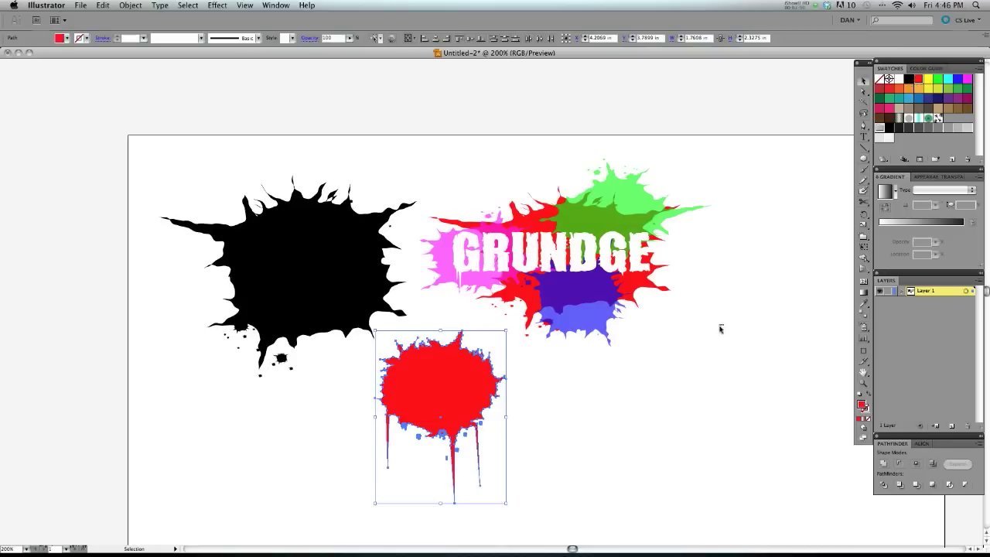
{"action": "left_click", "coordinate": [720, 326]}
{"action": "left_click_drag", "start_coordinate": [713, 281], "coordinate": [668, 194]}
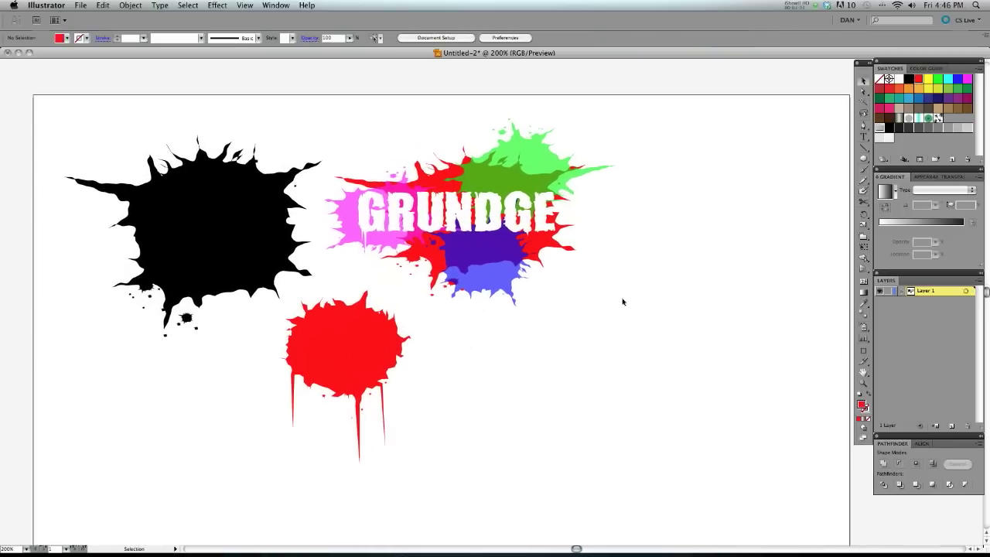